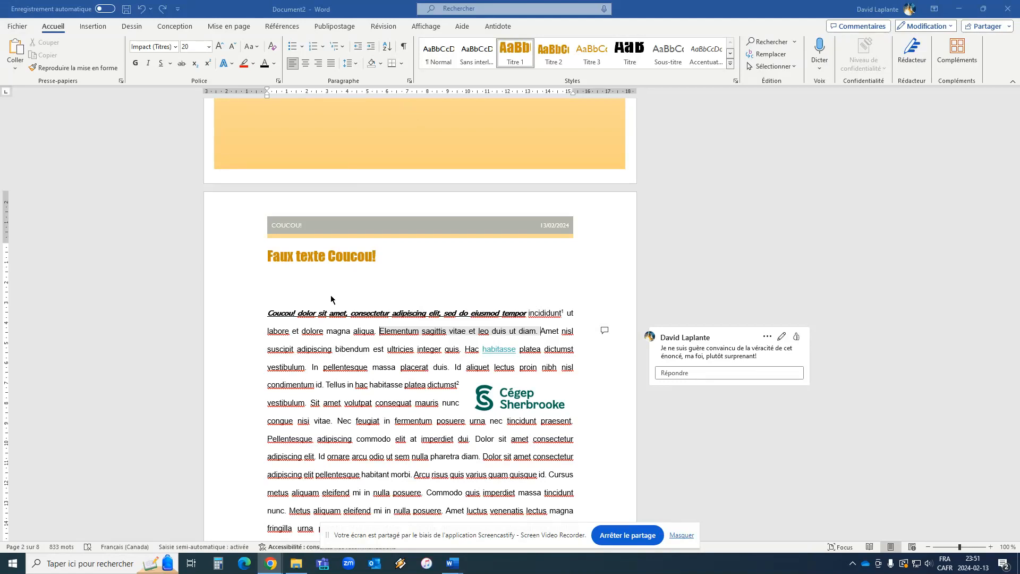
Review the existing headings in the document, from "Faux texte Coucou!" to "Exemple Titre 2".
left_click(315, 280)
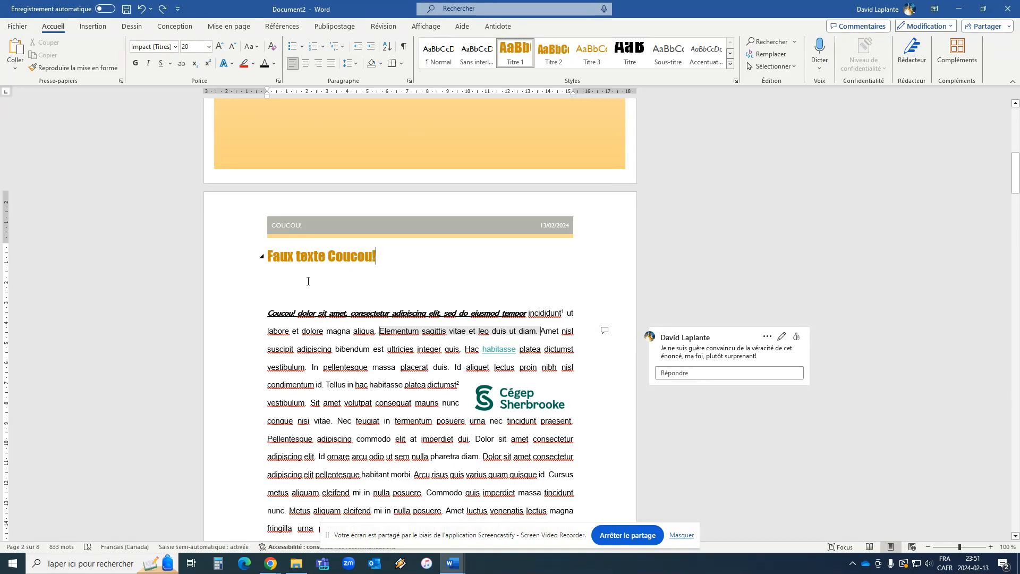
scroll(327, 282, "down", 3)
scroll(341, 286, "down", 9)
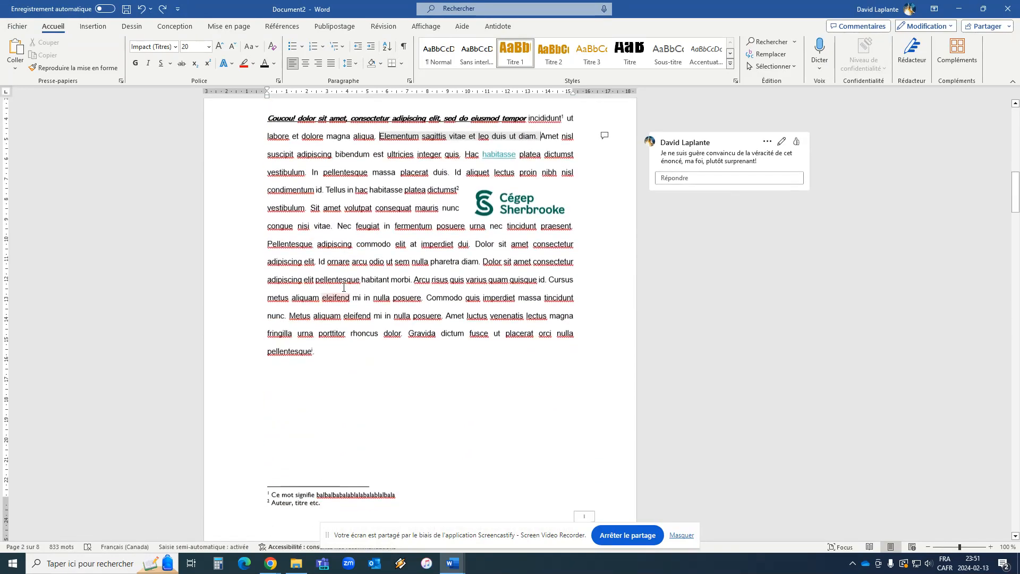
scroll(330, 284, "down", 10)
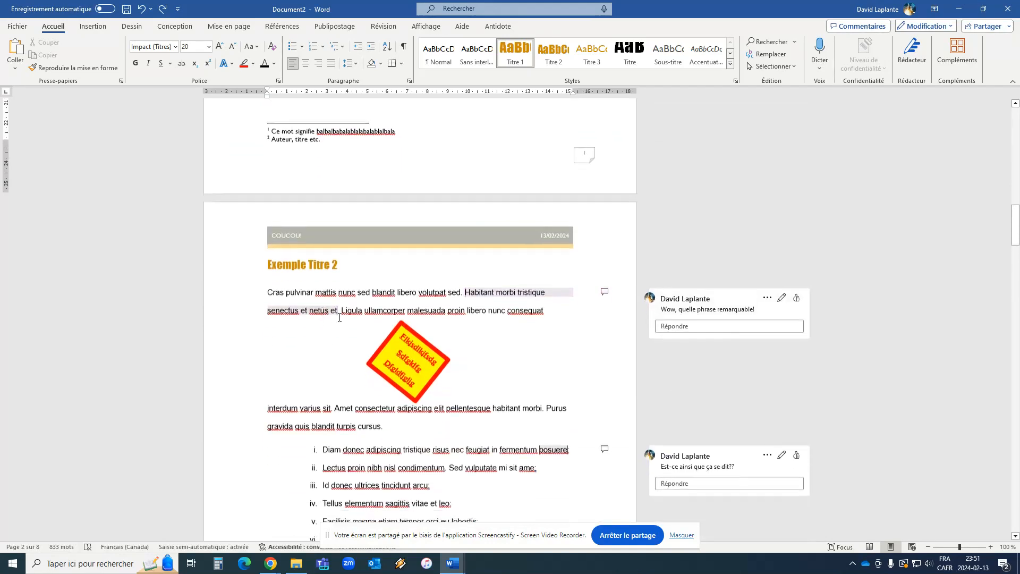
scroll(349, 303, "up", 18)
scroll(323, 163, "up", 2)
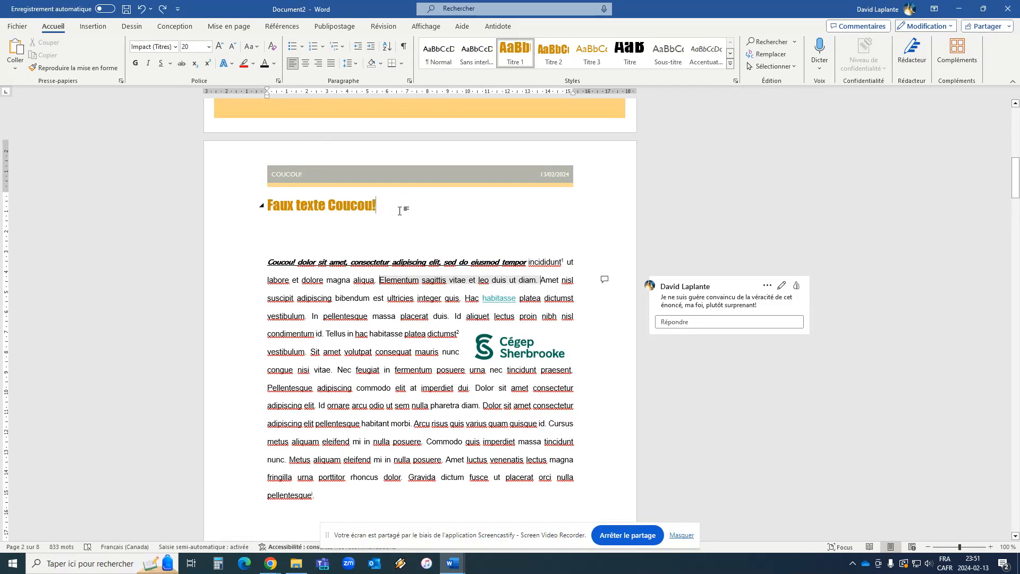
Add the heading "Un autre titre" above the paragraph starting "Orci nulla pellentesque" and apply the Titre 2 style.
scroll(390, 214, "down", 12)
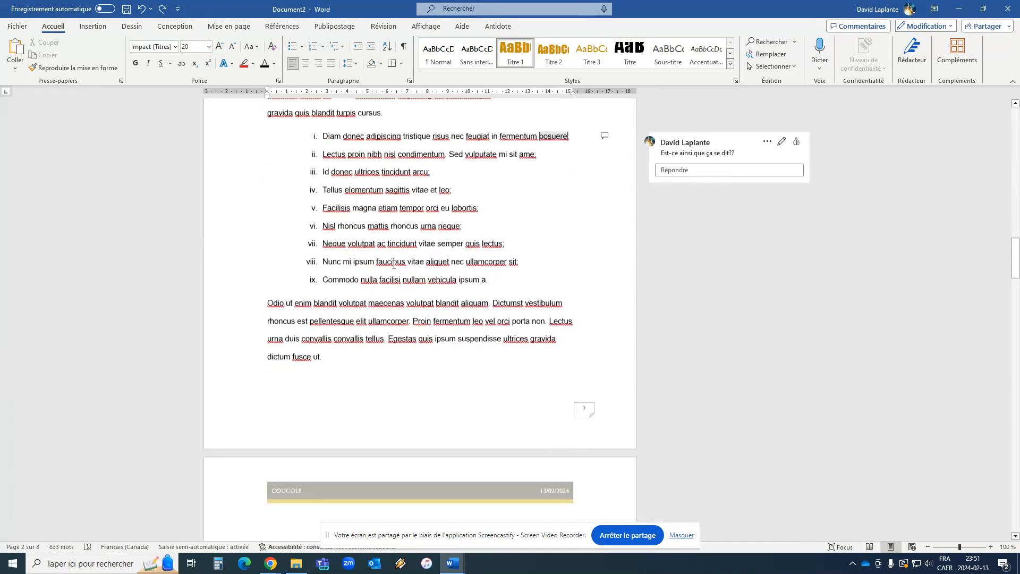
scroll(390, 261, "down", 6)
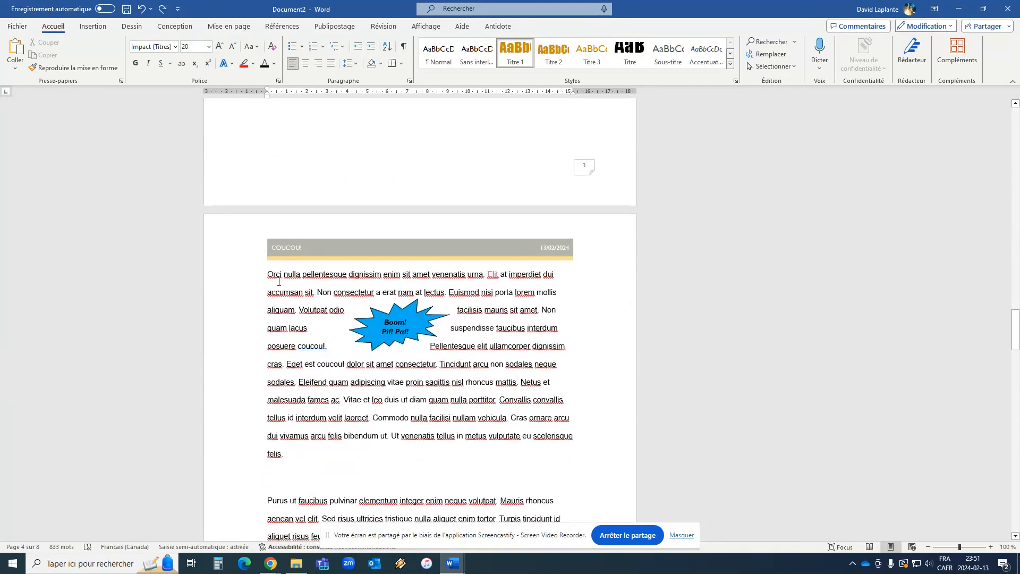
left_click(266, 273)
key("Return")
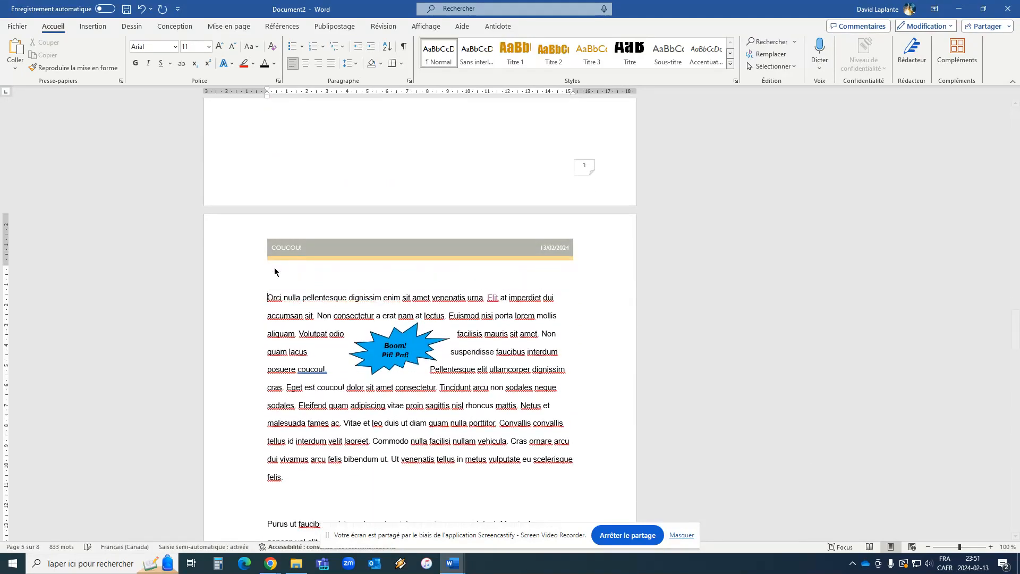
key("Up")
type("Un autre titre")
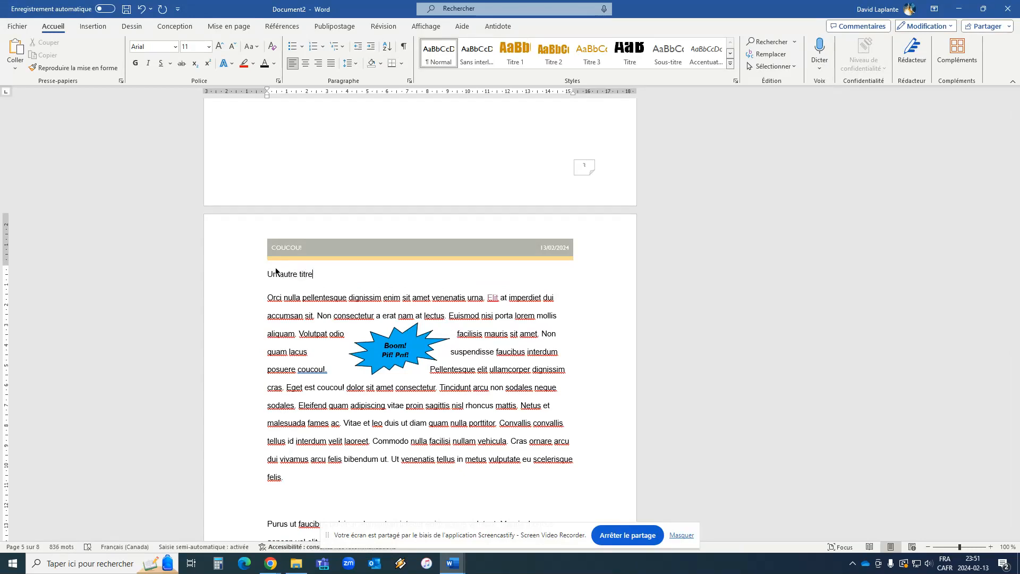
left_click_drag(321, 279, 271, 277)
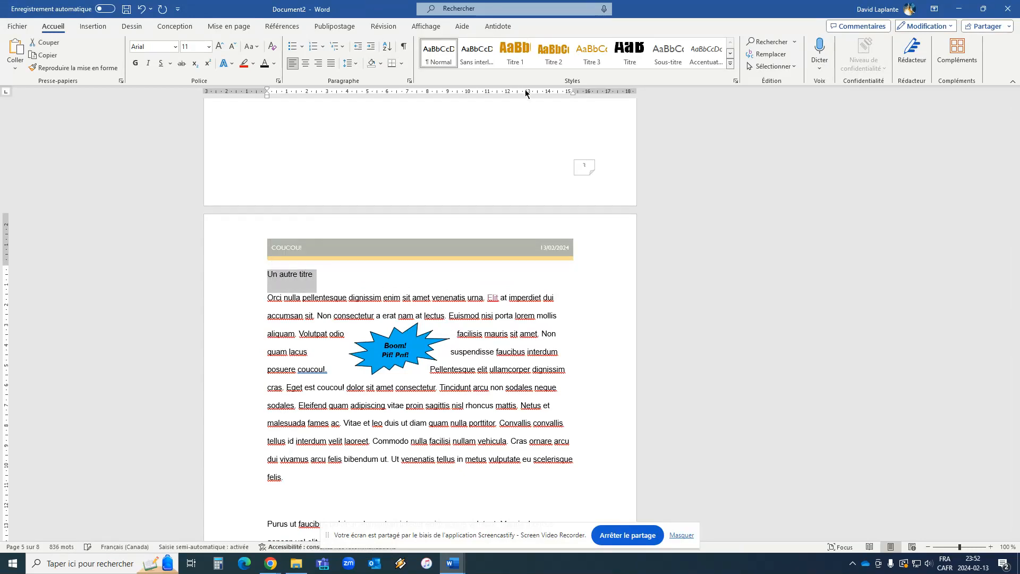
left_click(553, 53)
Apply the Titre 3 style to the line "forms_icones_3D" above the vulture picture's paragraph.
scroll(343, 343, "down", 5)
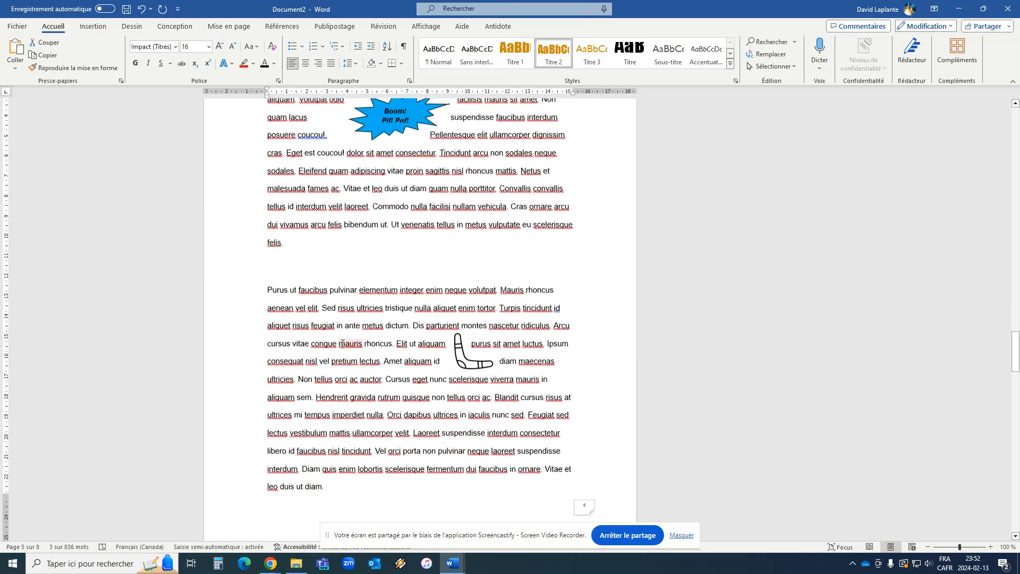
scroll(342, 343, "down", 8)
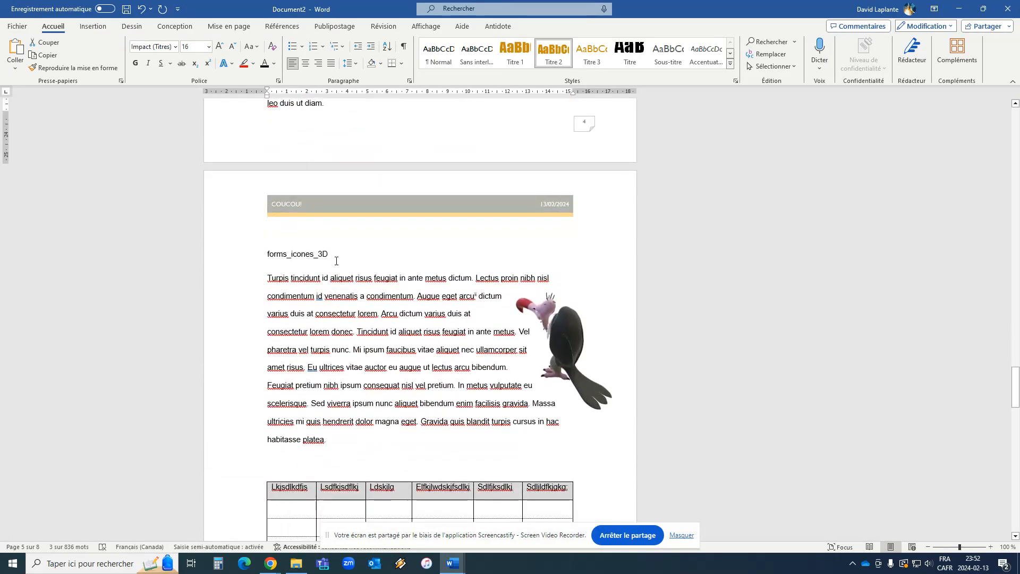
triple_click(312, 253)
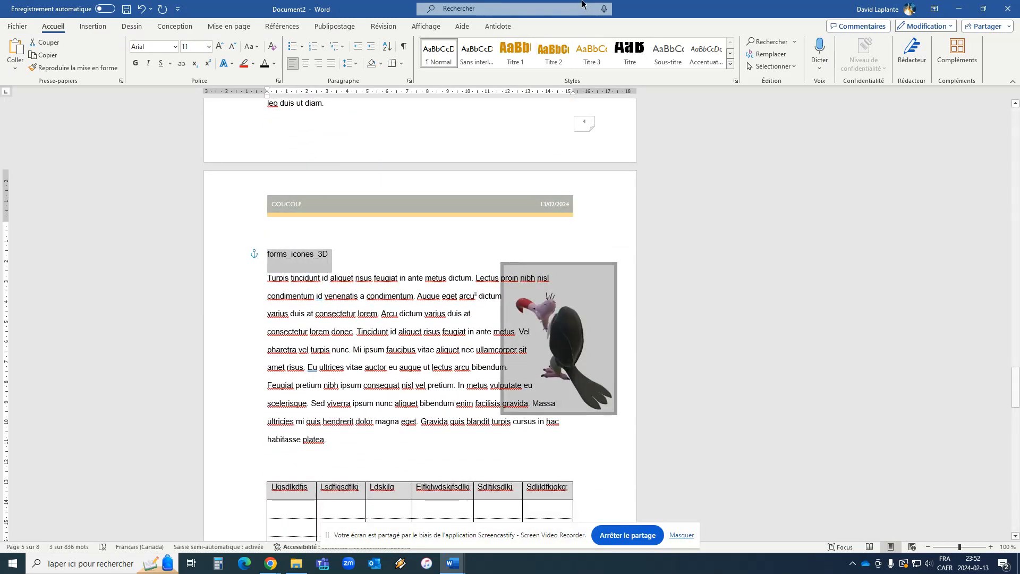
left_click(589, 53)
Add the heading "Pas rapport" on the empty line above the left-aligned filler text after the table, in Titre 3 style.
scroll(367, 236, "down", 12)
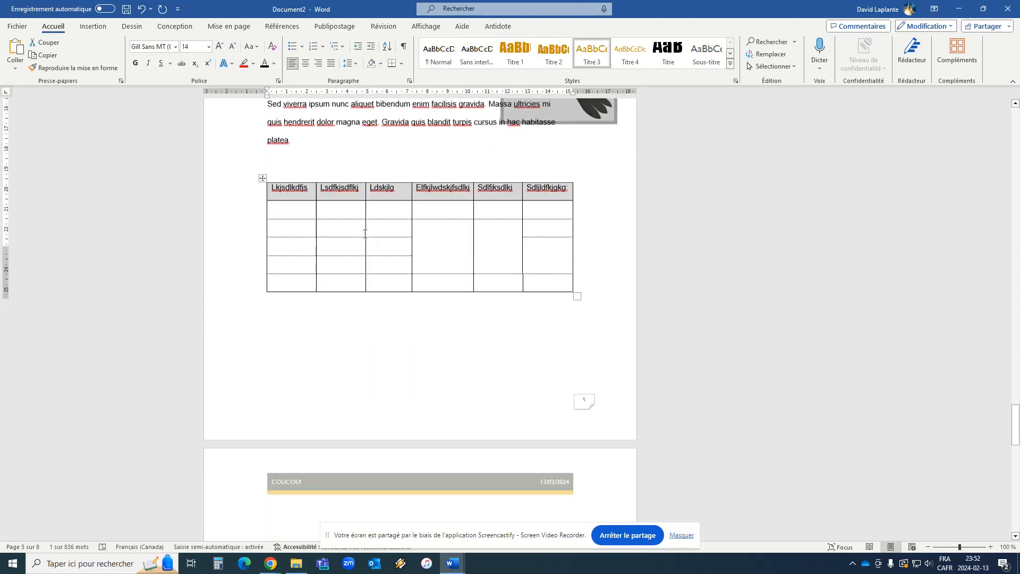
scroll(367, 235, "down", 1)
left_click(274, 209)
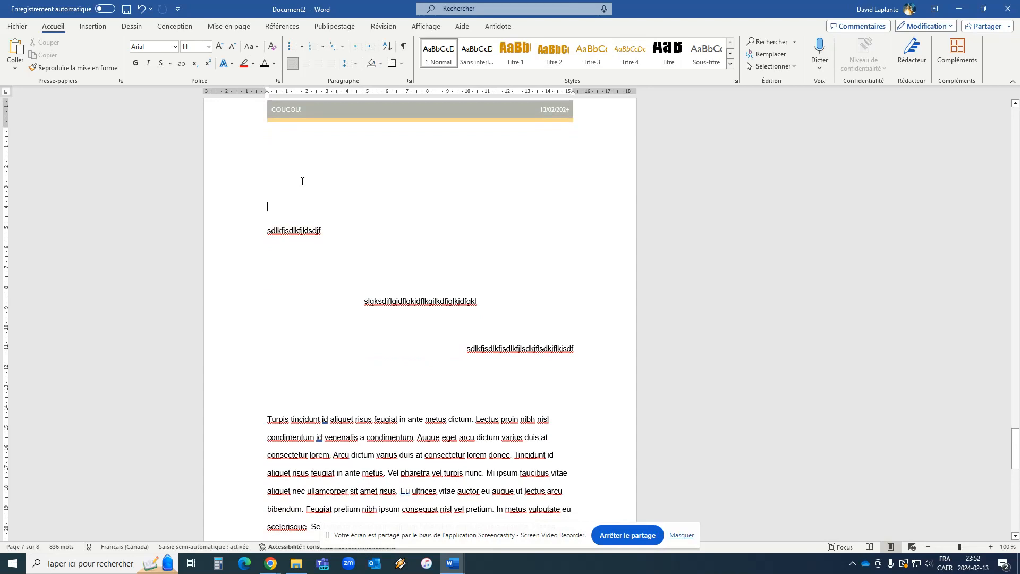
type("Pas rapport")
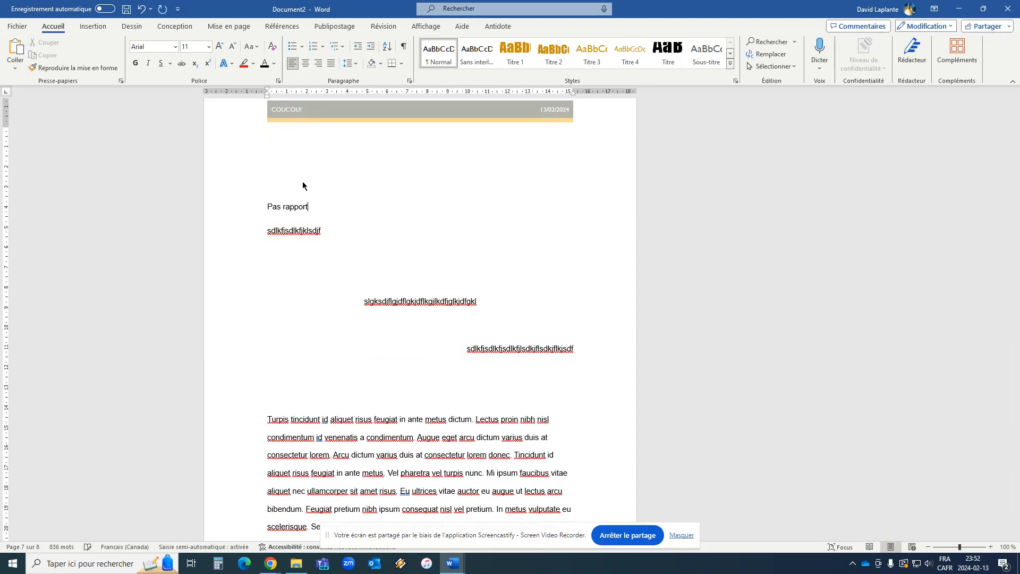
left_click_drag(321, 203, 268, 209)
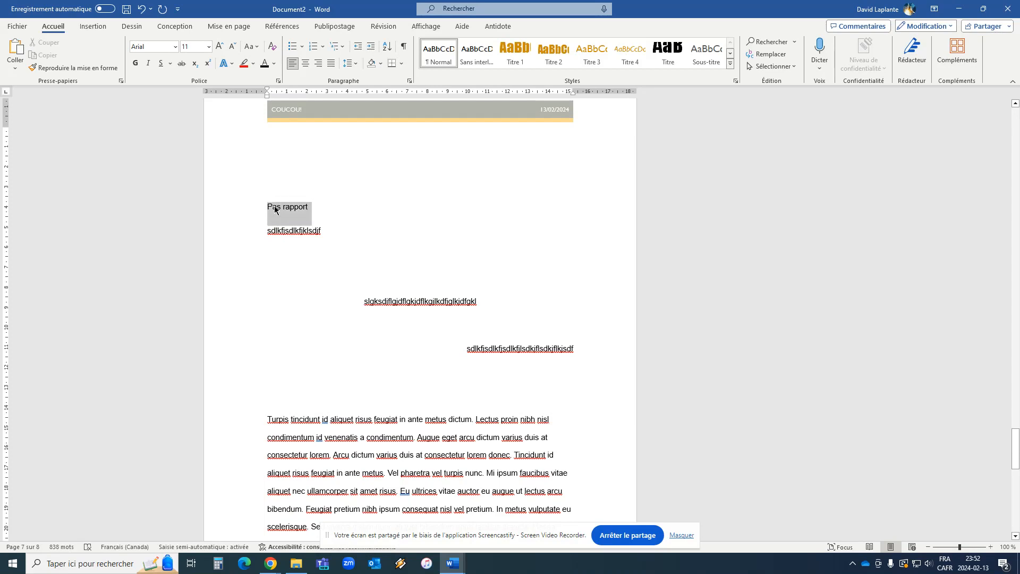
Add the heading "Oups!" above the "Turpis tincidunt" paragraph that follows the right-aligned filler text, in Titre 2 style.
scroll(280, 333, "down", 3)
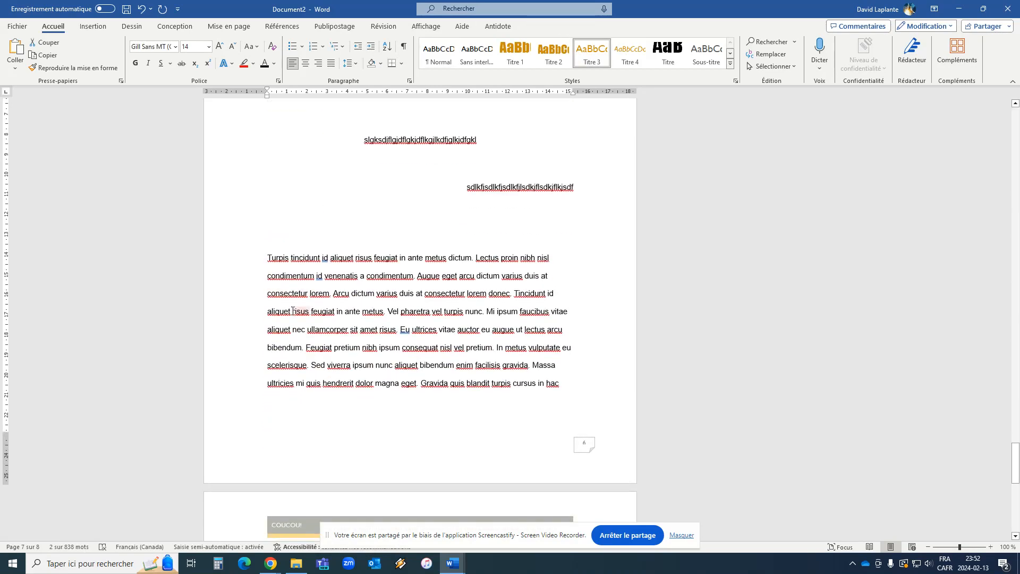
left_click(276, 239)
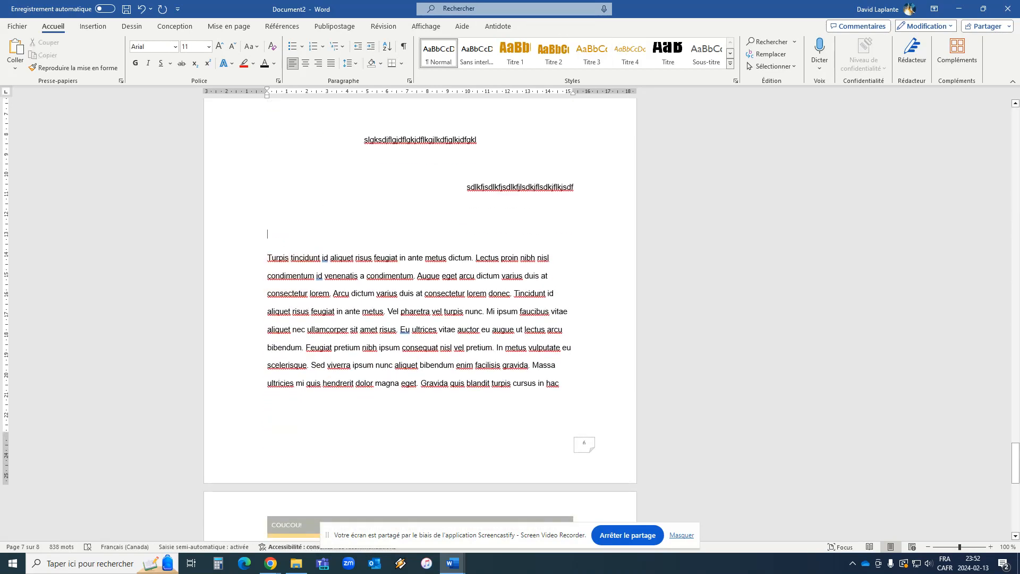
type("Oups!")
triple_click(271, 237)
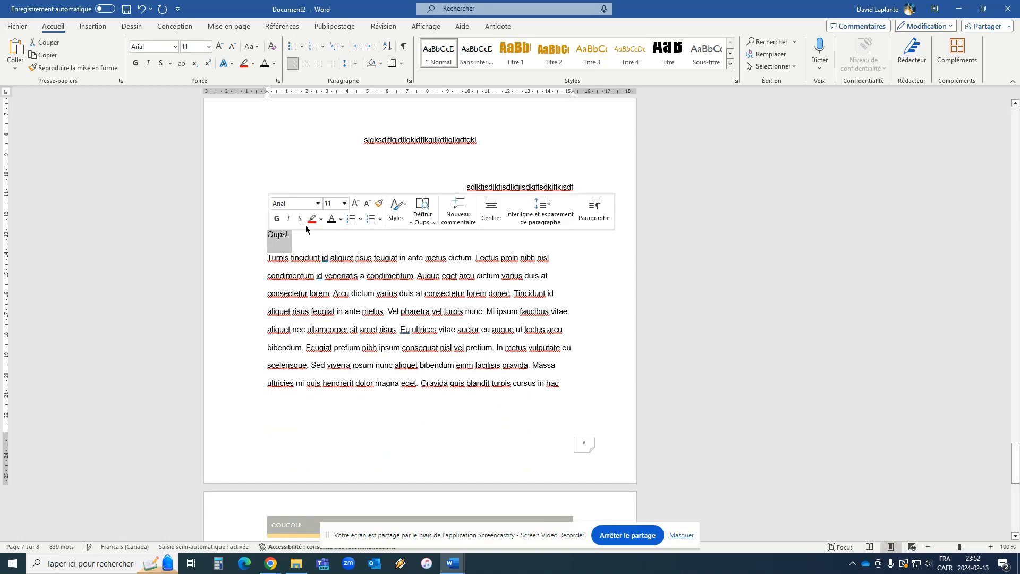
left_click(553, 52)
Check which style the Bibliographie heading at the end of the document uses.
scroll(451, 165, "down", 8)
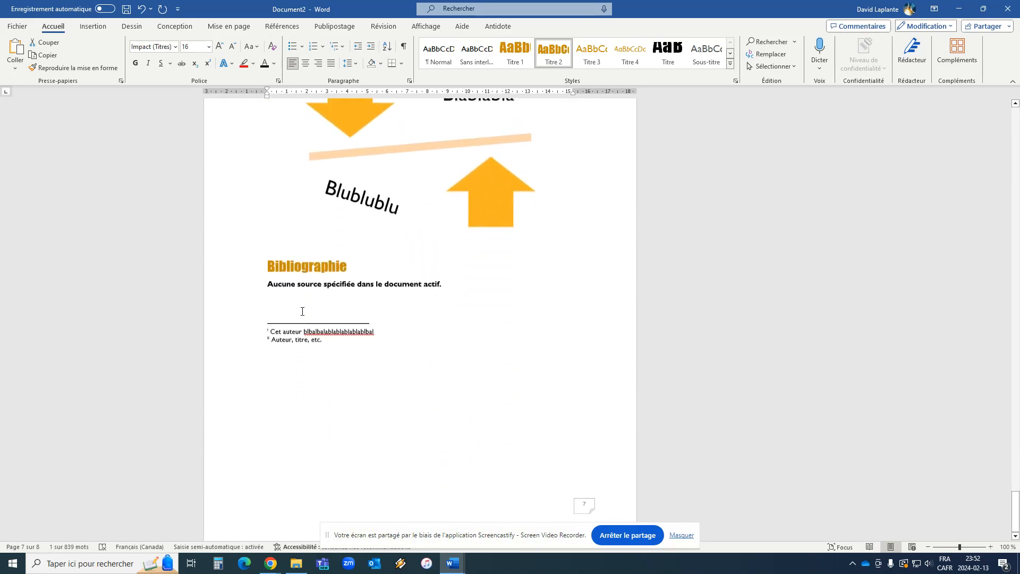
left_click(292, 253)
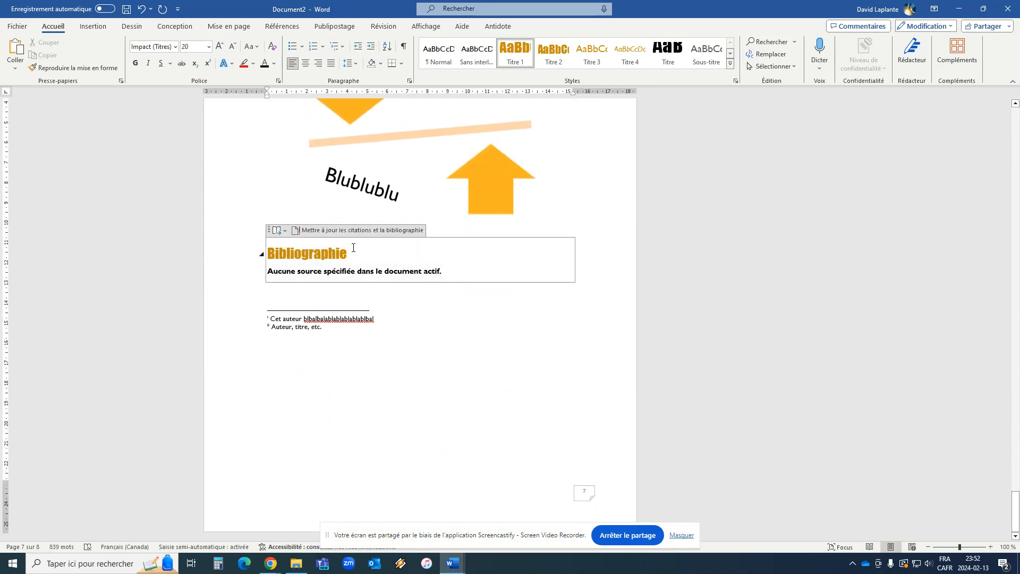
scroll(354, 248, "up", 10)
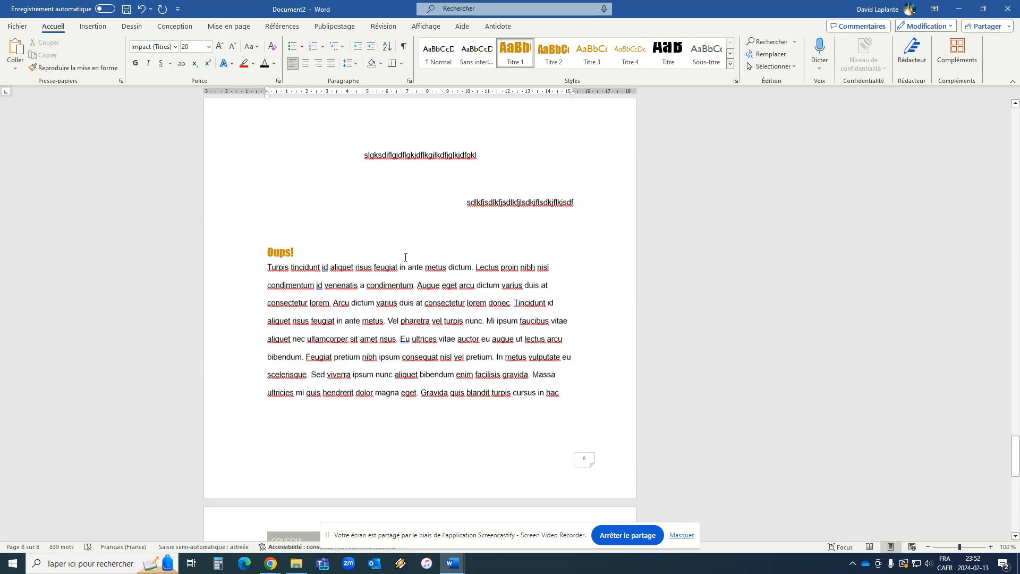
Add the heading "Coucou!" on the first line of the page containing "Pas rapport" and apply the Titre 2 style.
scroll(405, 257, "up", 9)
left_click(325, 425)
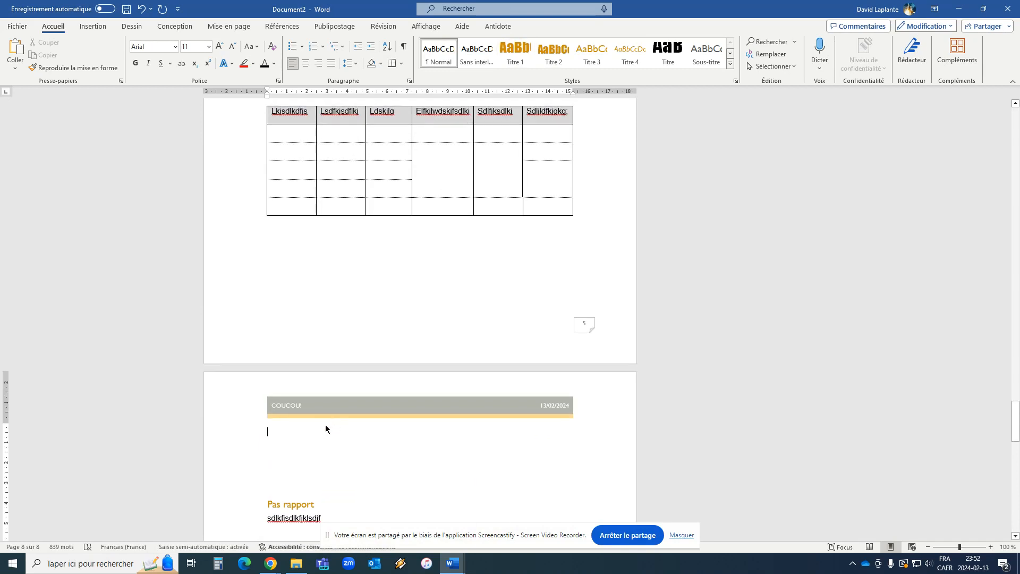
type("Coucou!")
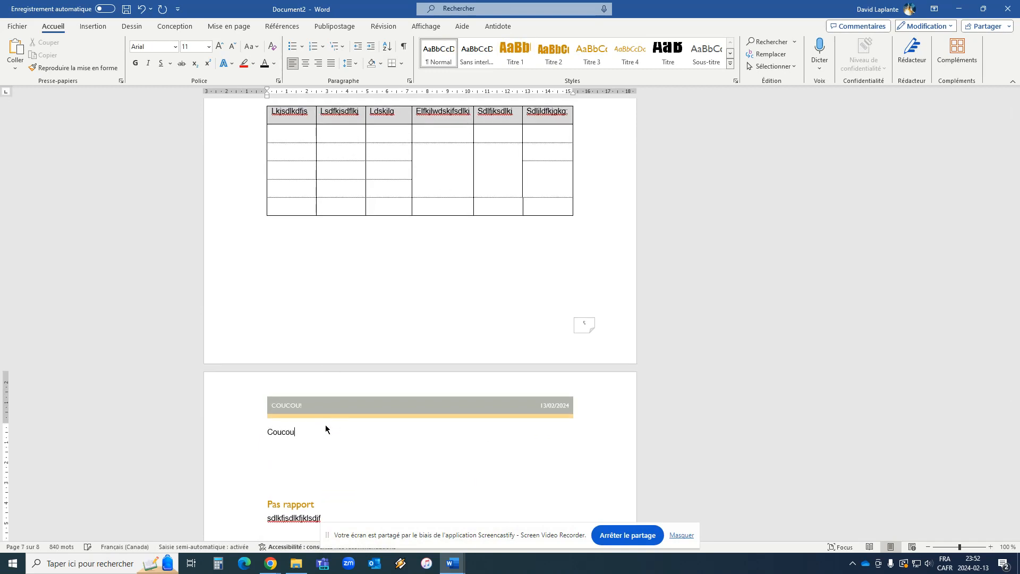
left_click(554, 53)
Add the heading "Ohhhhh!" on a new line above the paragraph starting "Purus ut faucibus" and apply the Titre 2 style.
scroll(389, 307, "up", 15)
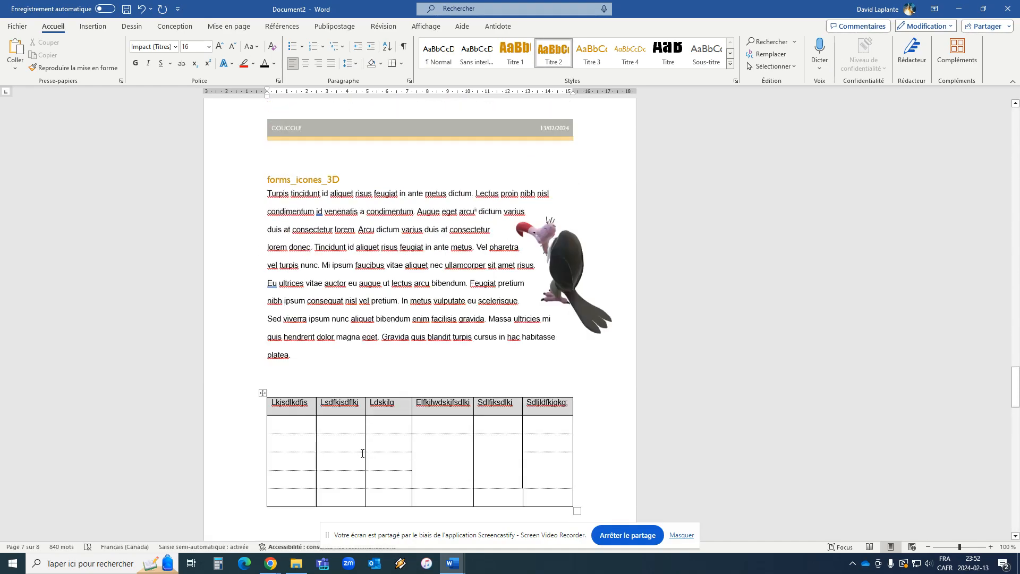
scroll(361, 455, "up", 5)
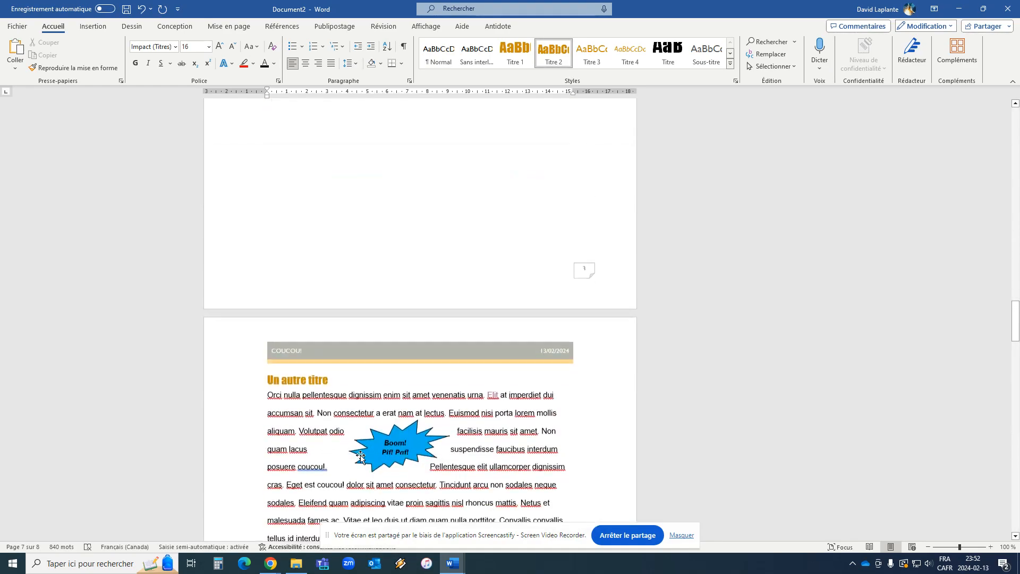
scroll(292, 445, "down", 3)
left_click(293, 444)
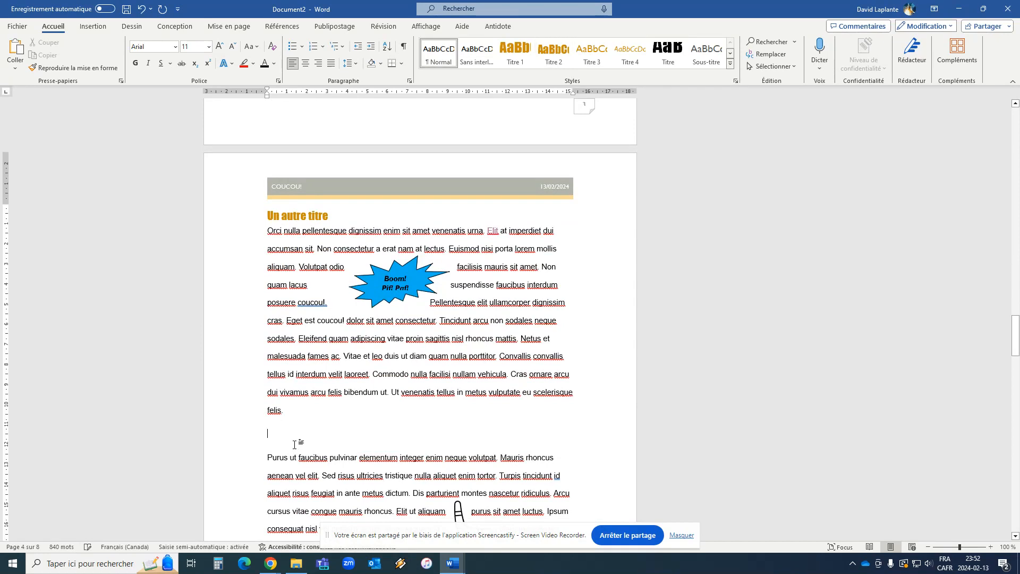
key("Return")
type("O")
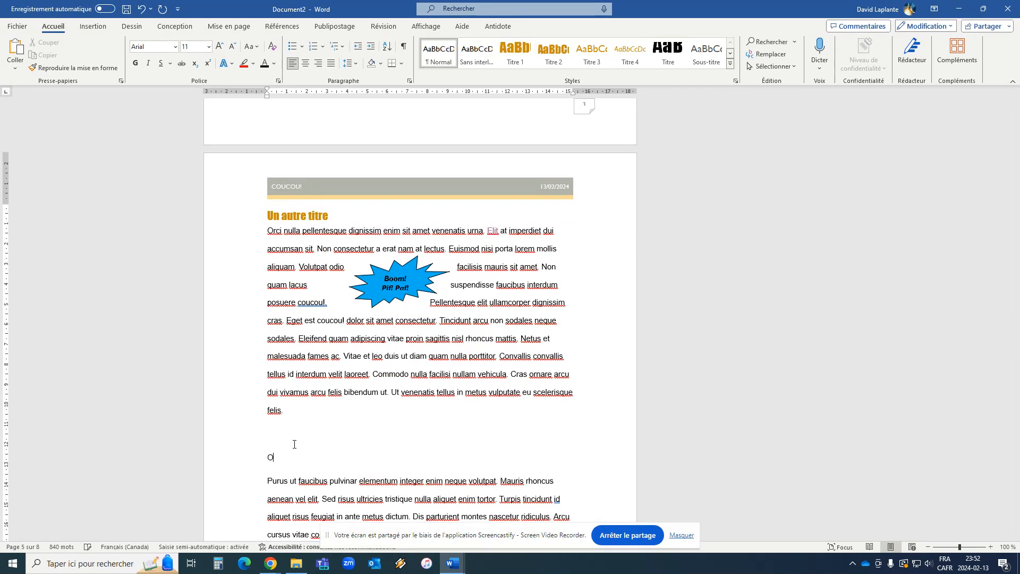
type("hhhhhh!")
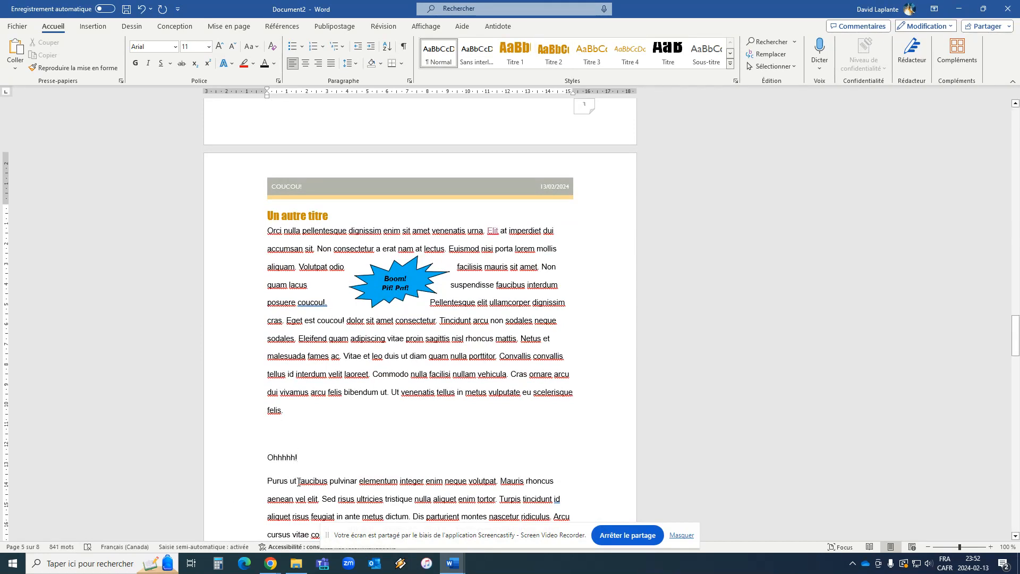
triple_click(303, 462)
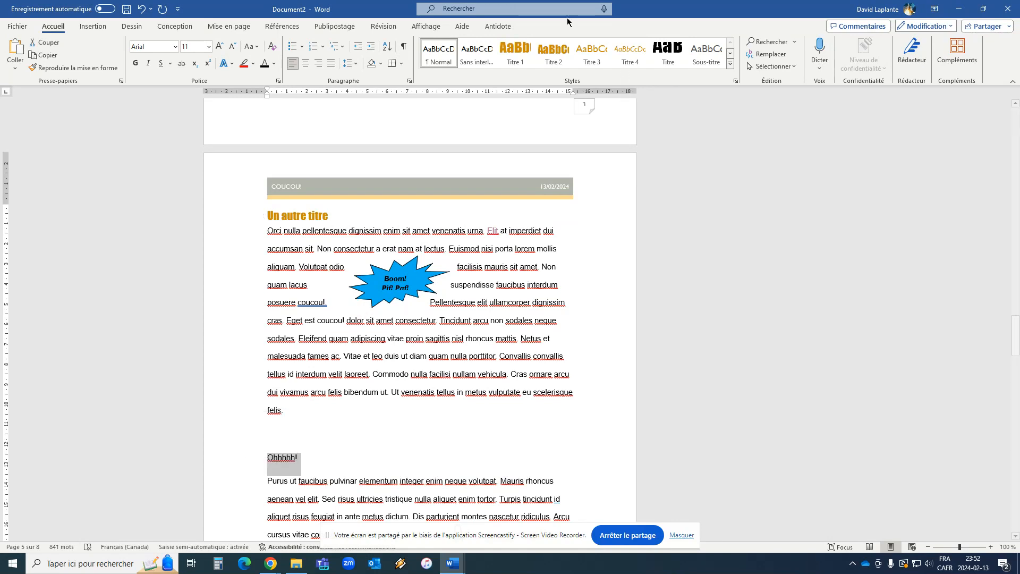
left_click(554, 51)
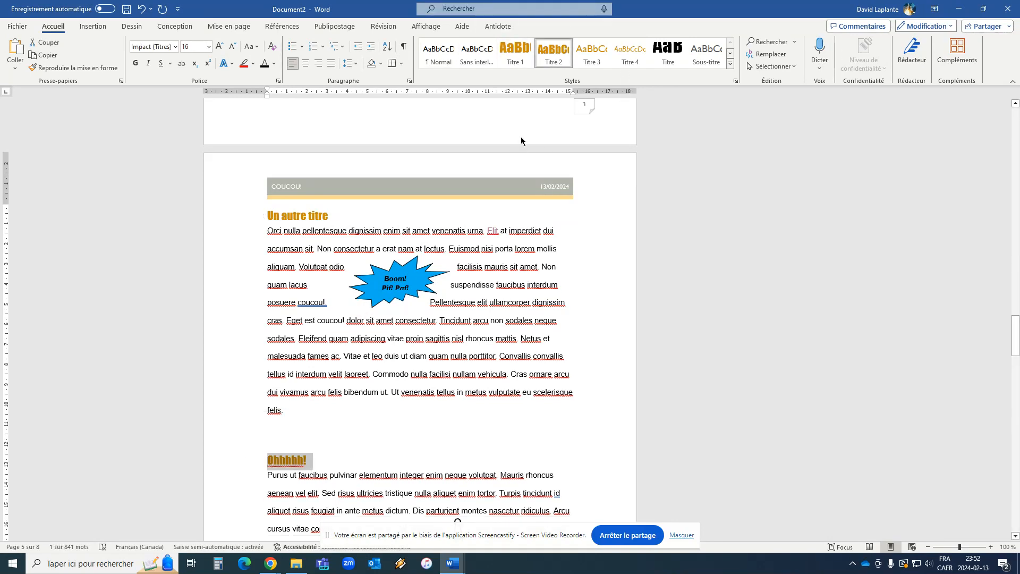
left_click(346, 451)
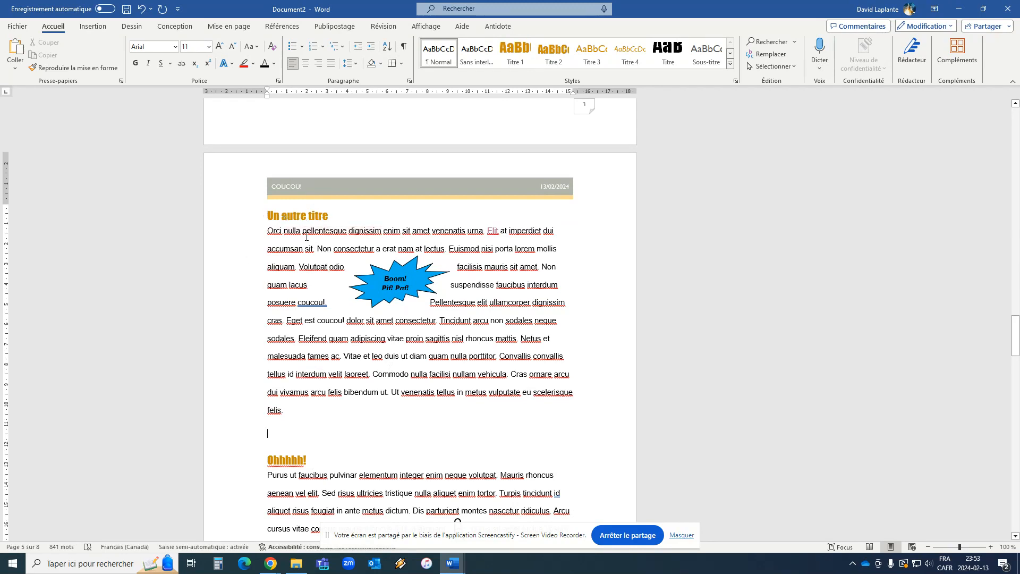
scroll(345, 225, "up", 10)
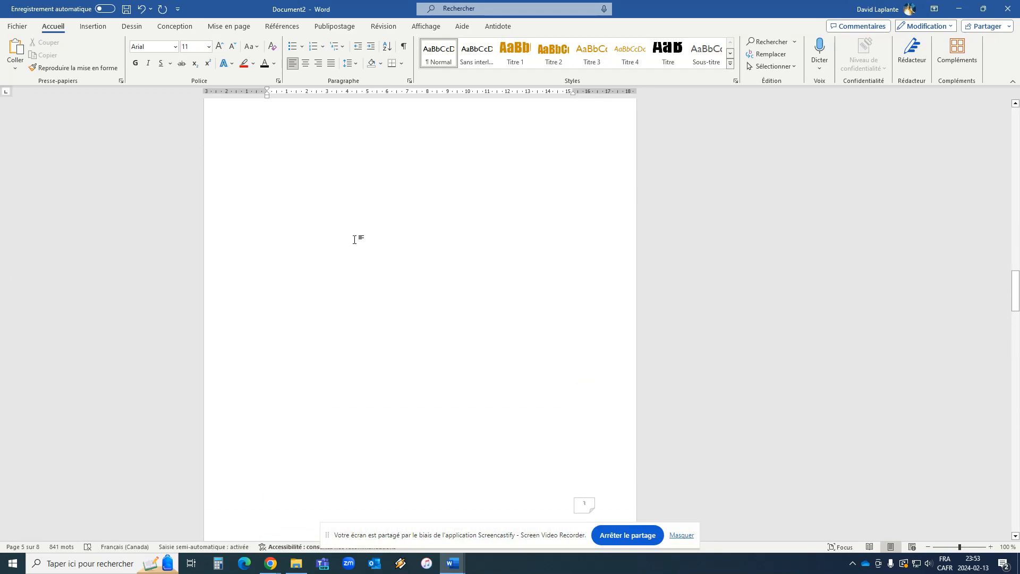
scroll(430, 311, "up", 3)
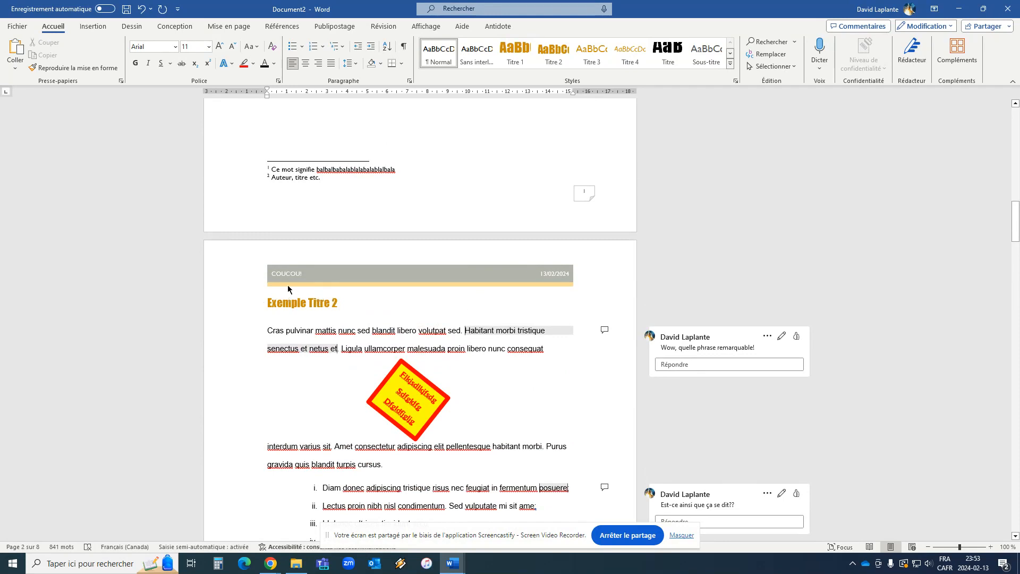
scroll(325, 310, "up", 2)
scroll(326, 309, "up", 10)
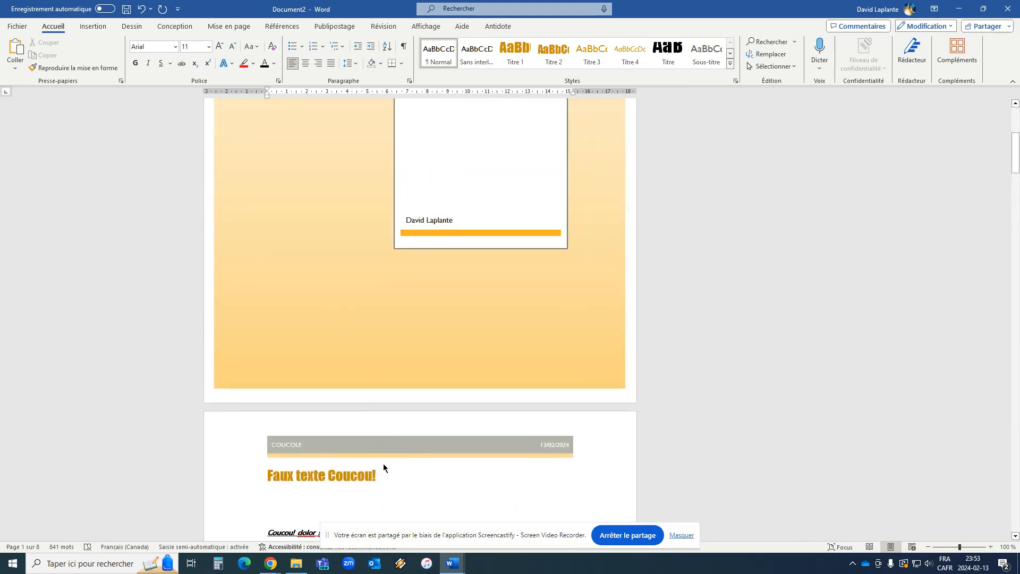
left_click(262, 475)
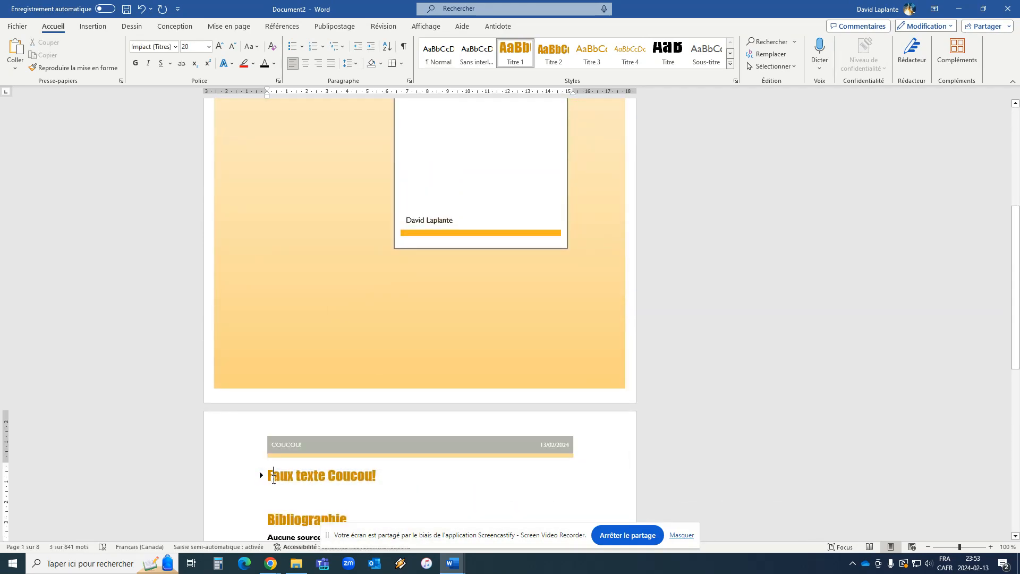
scroll(345, 478, "down", 3)
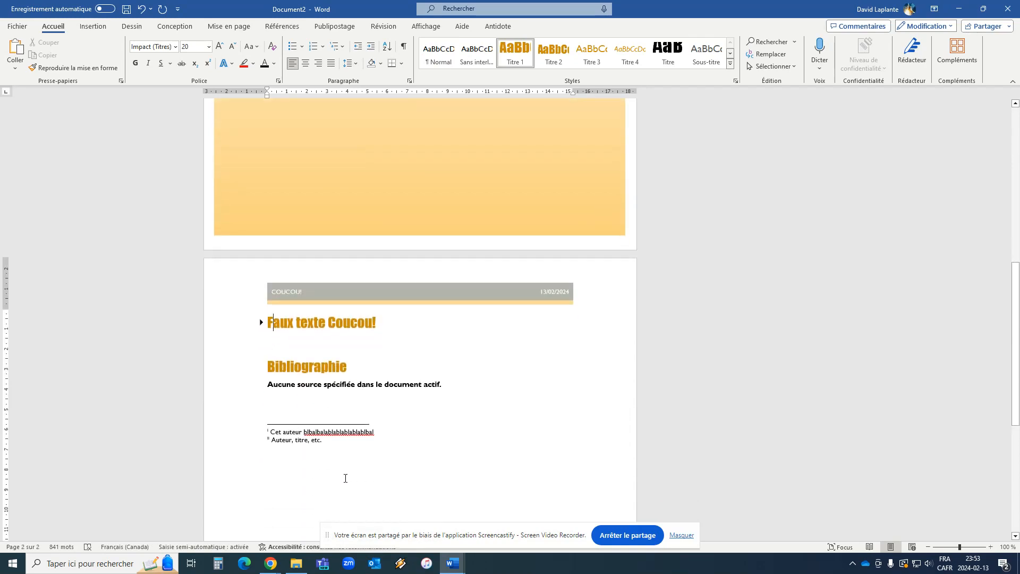
key("ctrl+z")
scroll(355, 388, "up", 8)
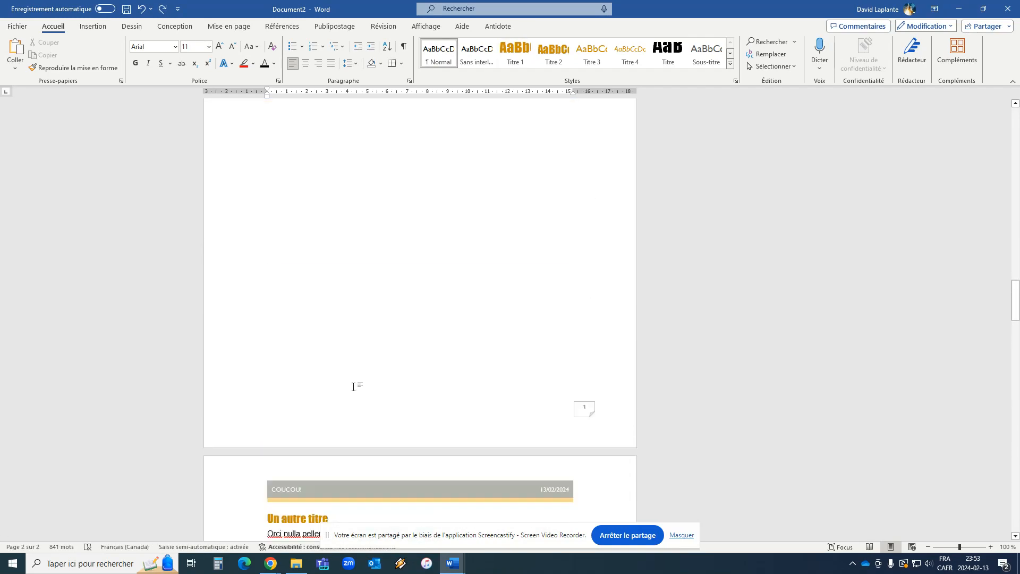
scroll(361, 414, "up", 15)
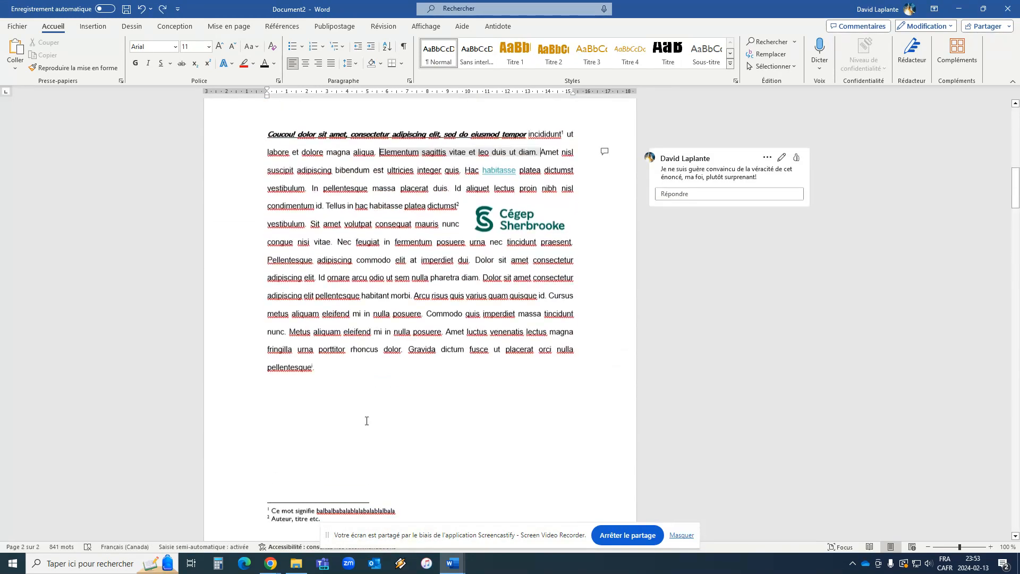
scroll(367, 421, "up", 4)
scroll(356, 435, "down", 3)
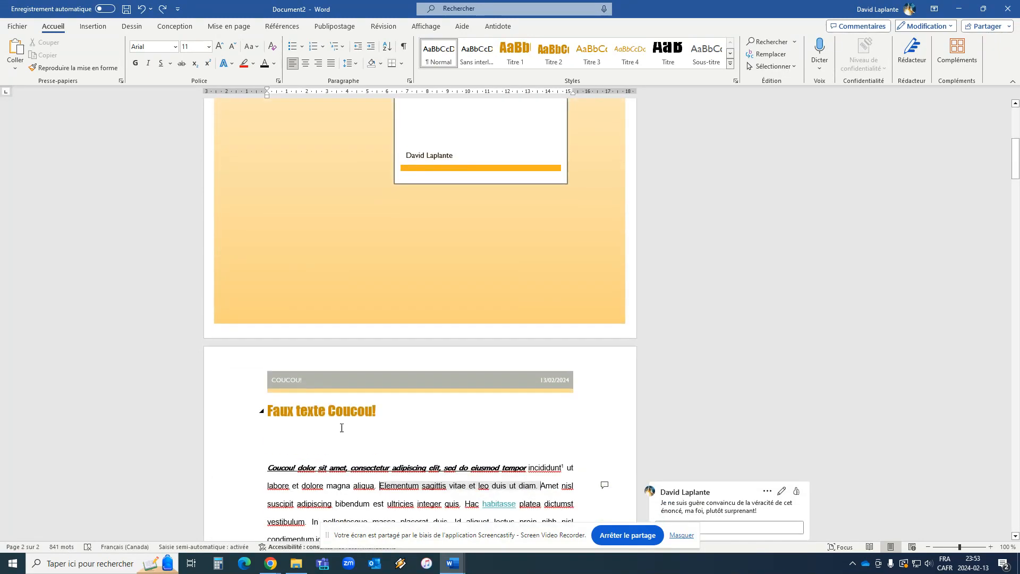
Try to insert the Table automatique 1 table of contents from within the "Faux texte Coucou!" heading, and undo it.
left_click(277, 410)
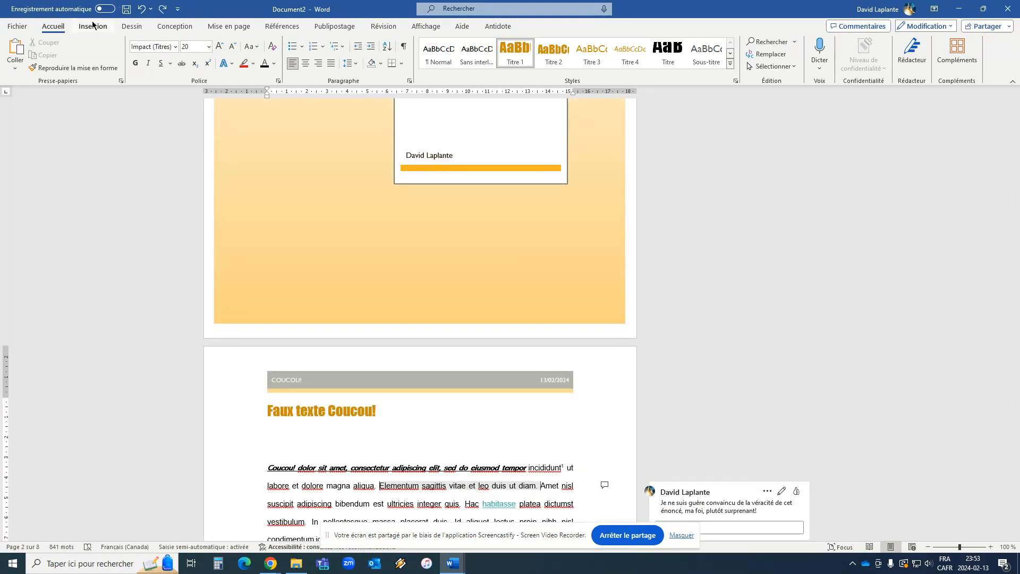
left_click(282, 27)
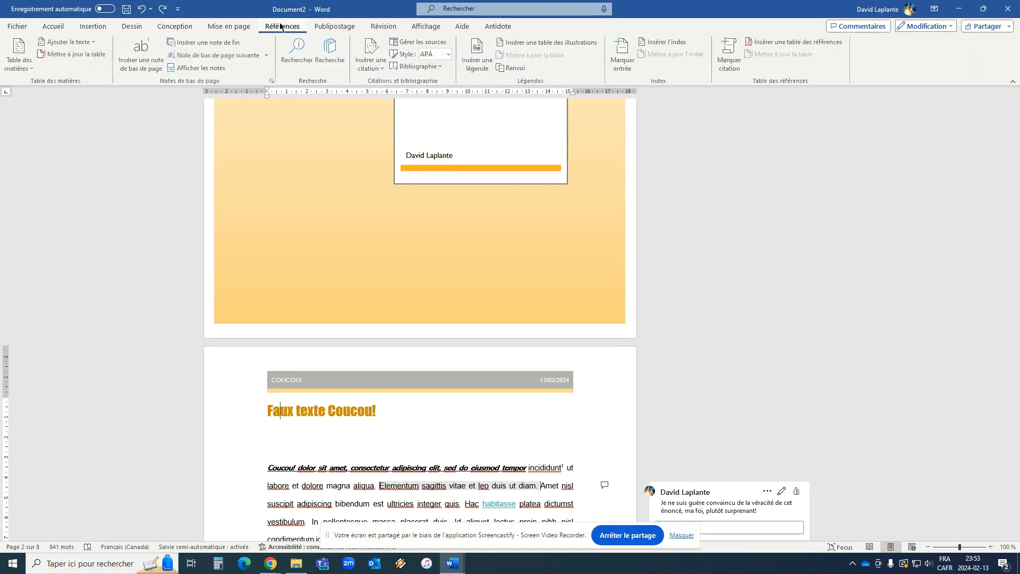
left_click(20, 56)
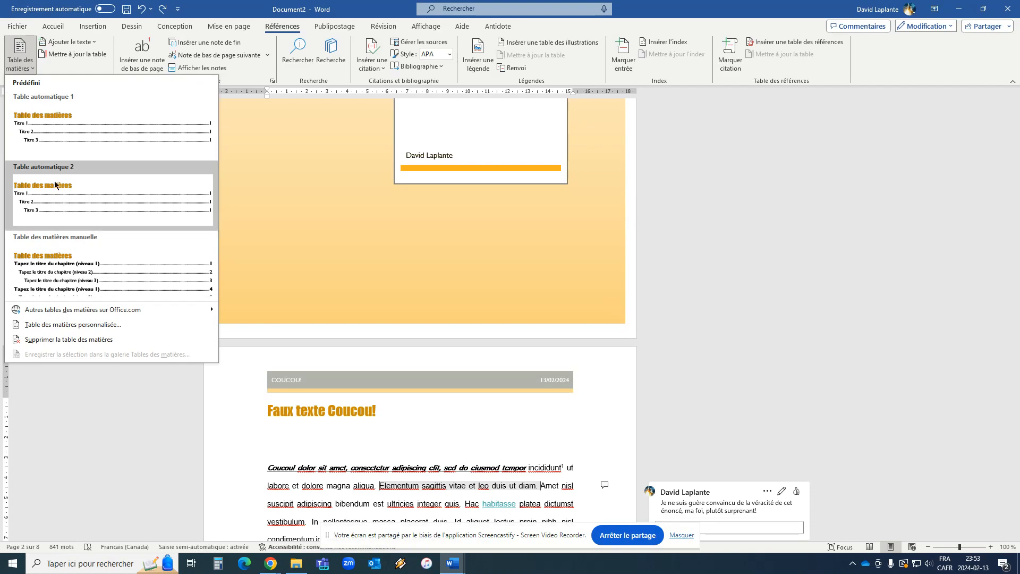
left_click(59, 131)
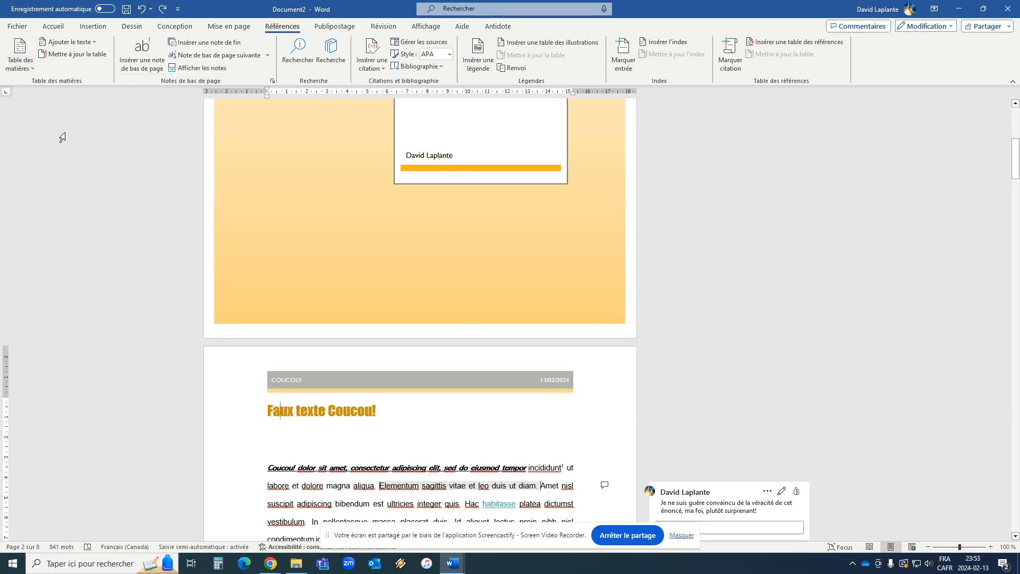
scroll(490, 308, "up", 4)
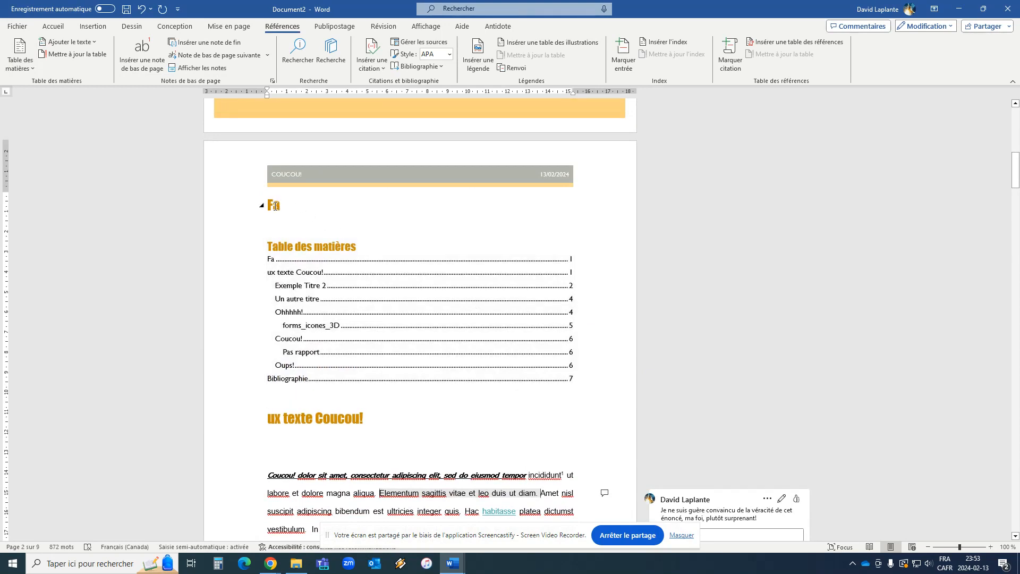
left_click_drag(284, 207, 269, 205)
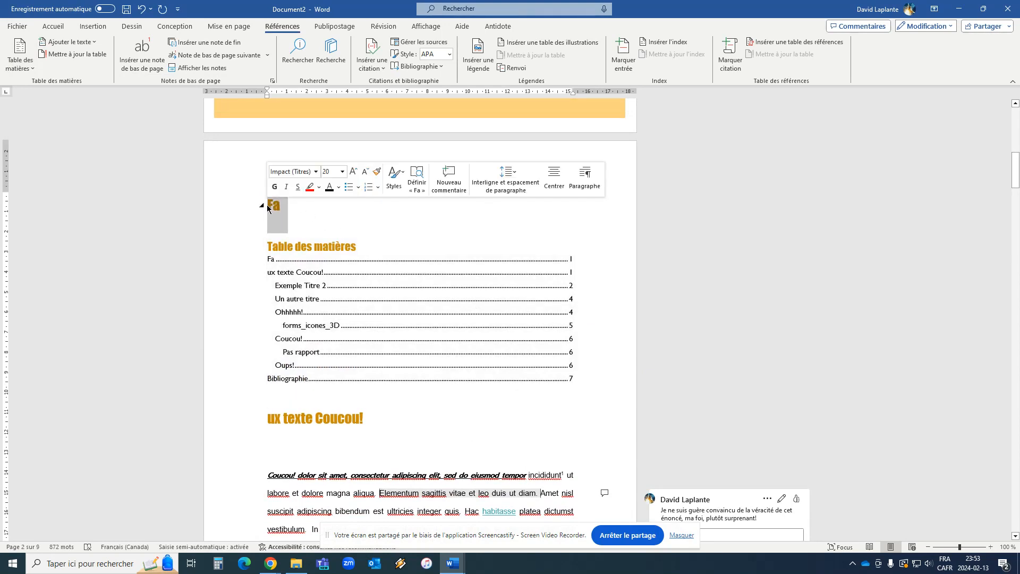
key("ctrl+z")
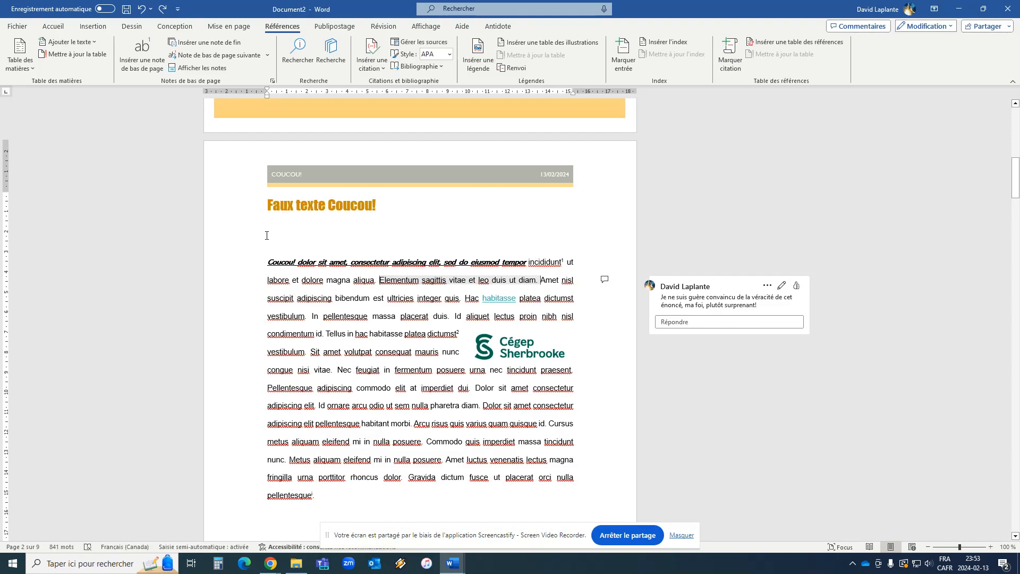
Insert the Table automatique 1 table of contents directly before the "Faux texte Coucou!" heading.
left_click_drag(268, 238, 273, 236)
scroll(272, 237, "down", 20)
scroll(333, 237, "up", 5)
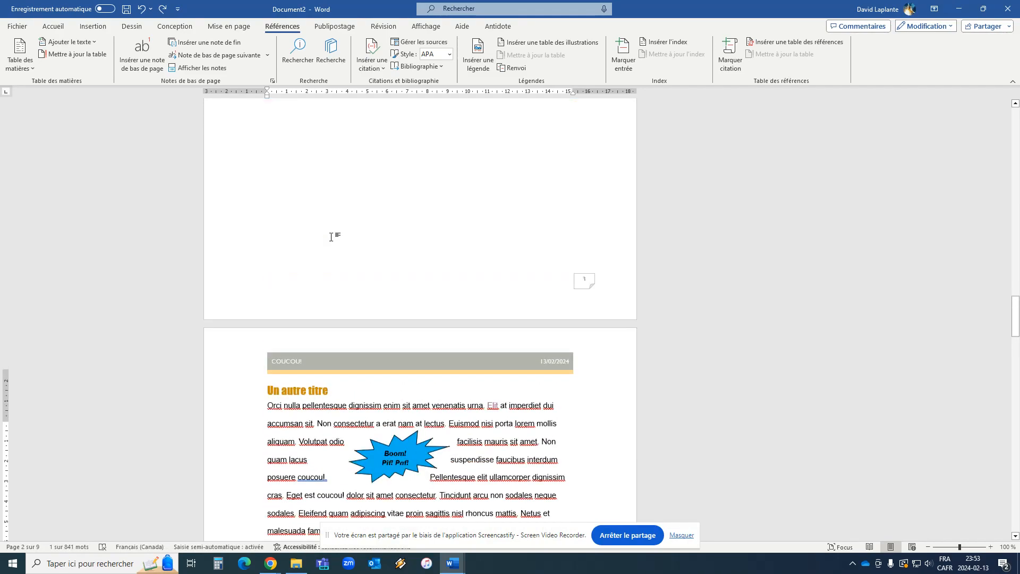
scroll(334, 239, "up", 15)
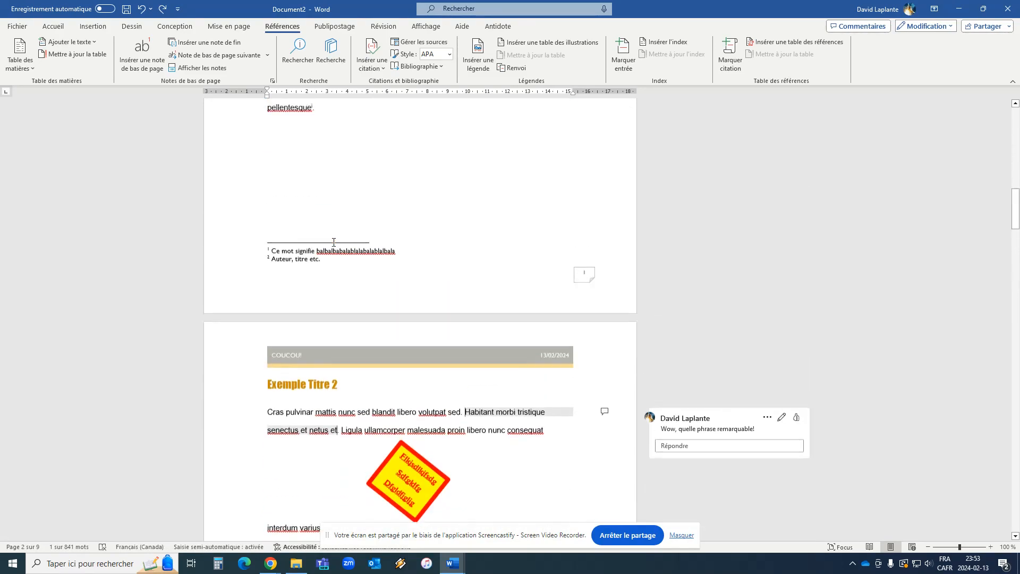
scroll(334, 243, "up", 5)
scroll(335, 244, "down", 5)
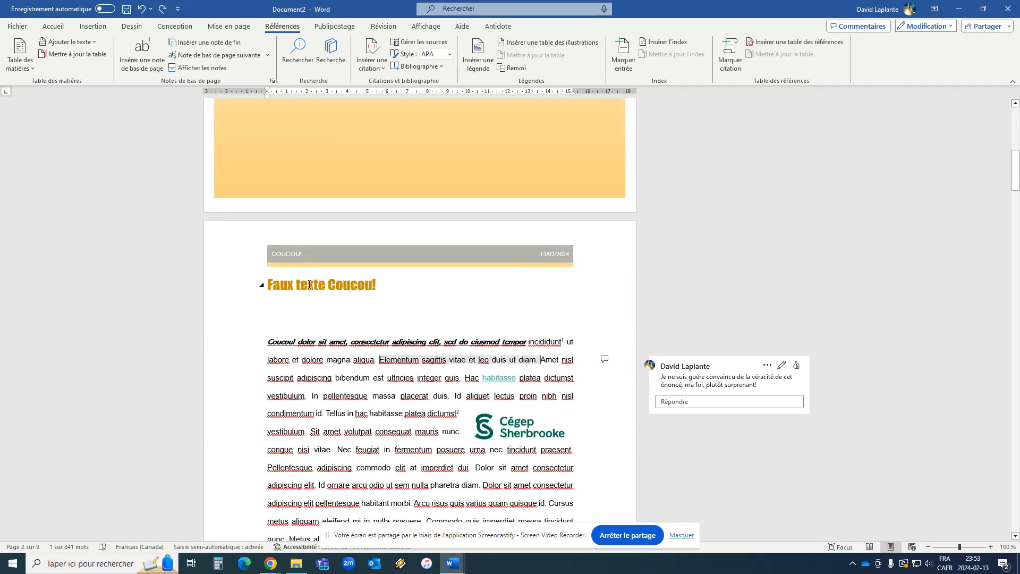
left_click(265, 280)
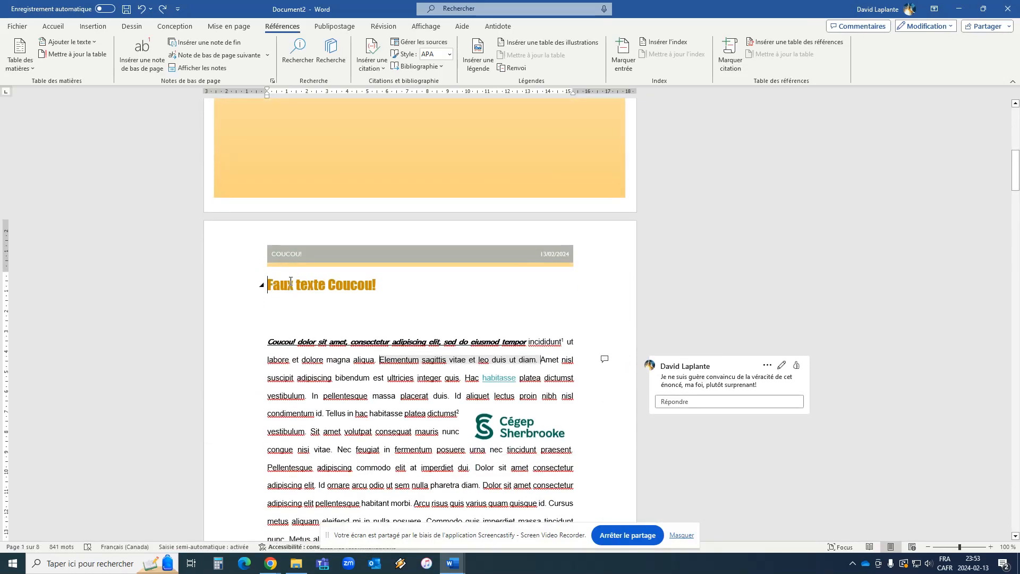
left_click(20, 53)
left_click(49, 126)
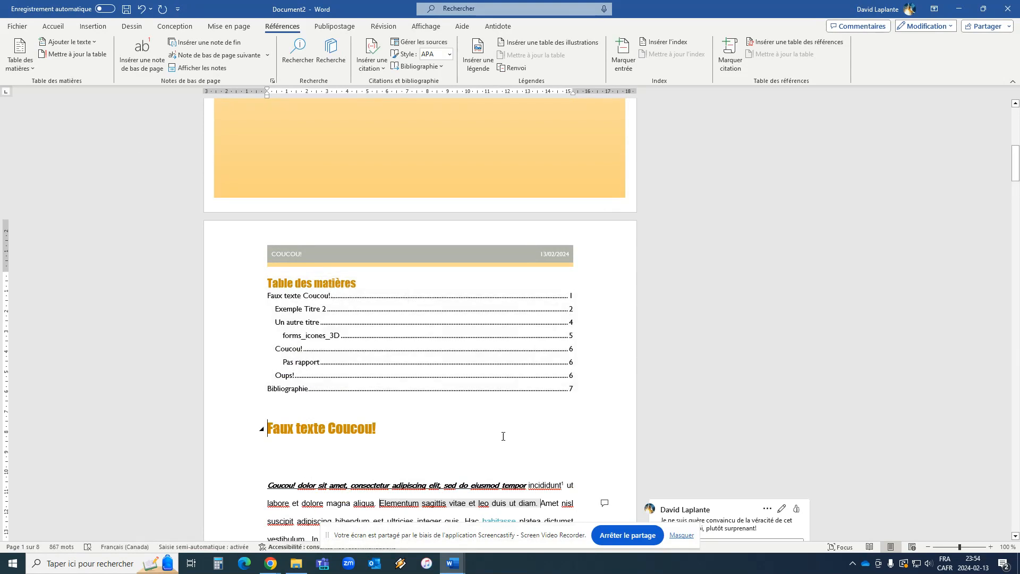
Insert a page break before the "Faux texte Coucou!" heading so the table of contents has its own page.
left_click(572, 400)
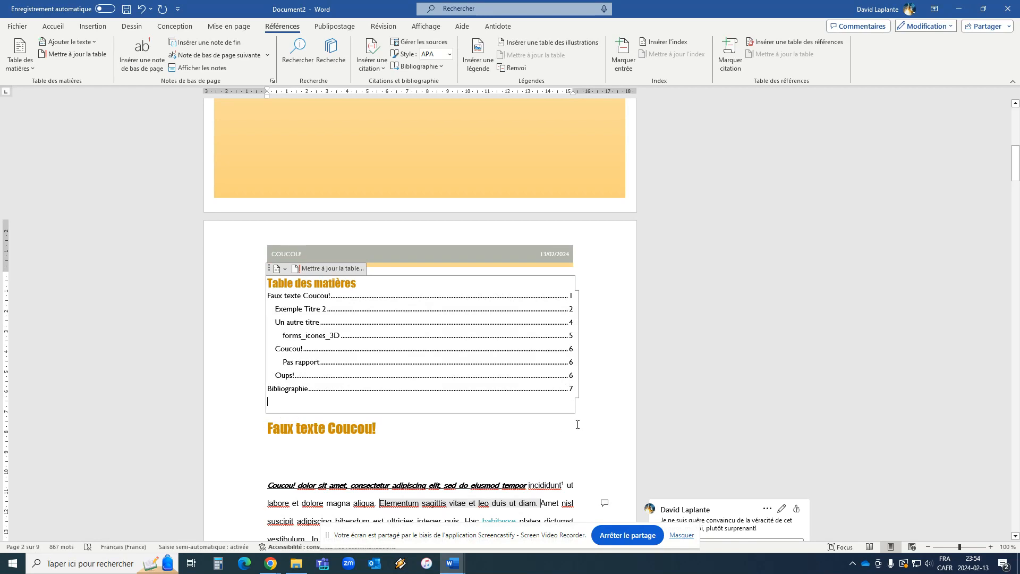
left_click(578, 424)
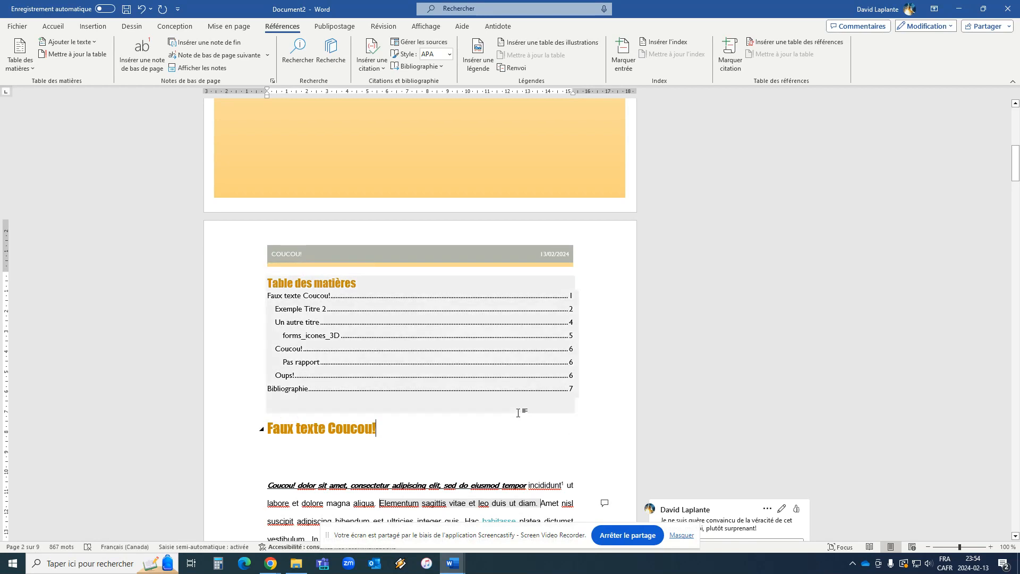
key("Home")
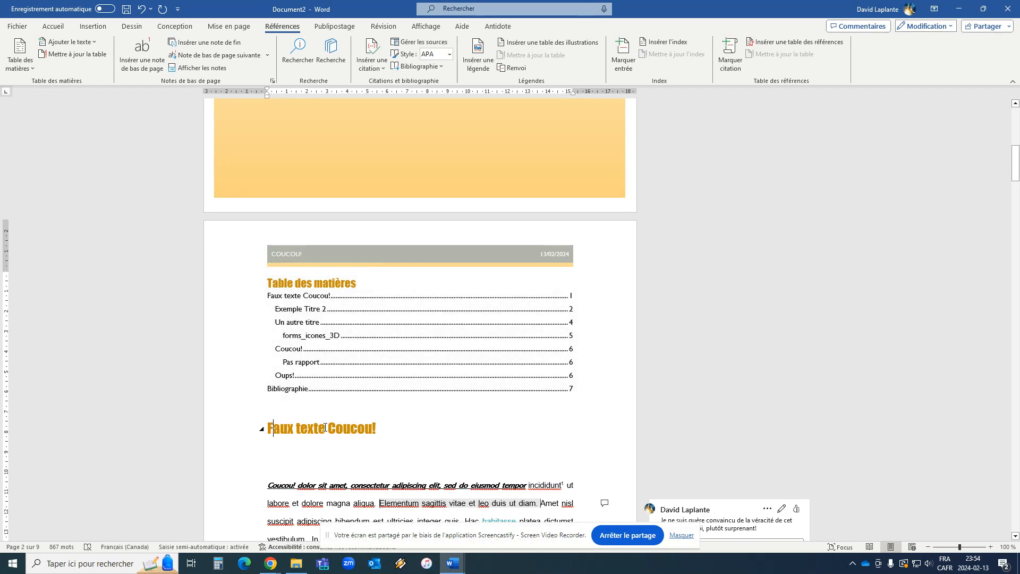
key("ctrl+Return")
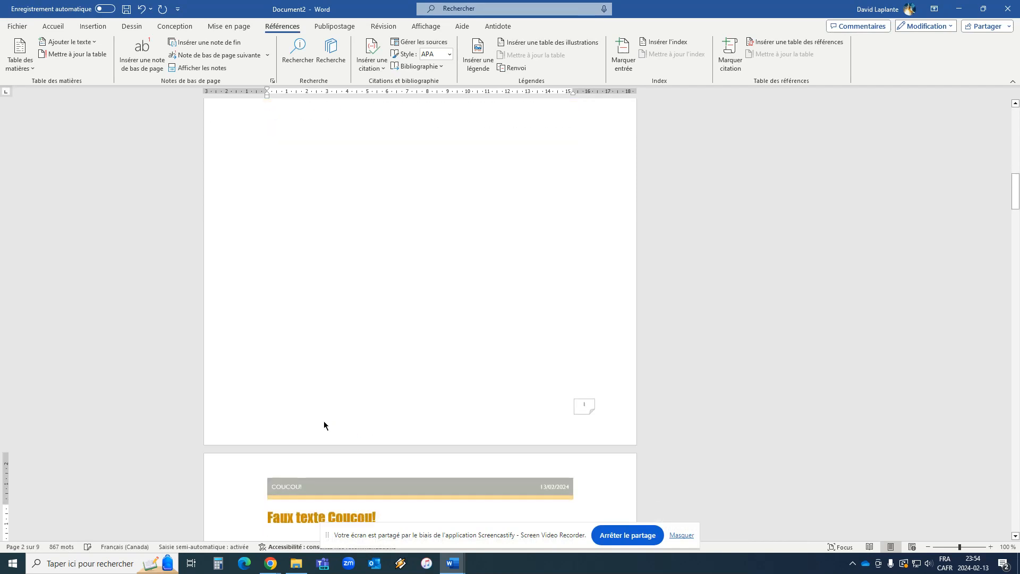
scroll(299, 379, "up", 5)
scroll(299, 379, "up", 3)
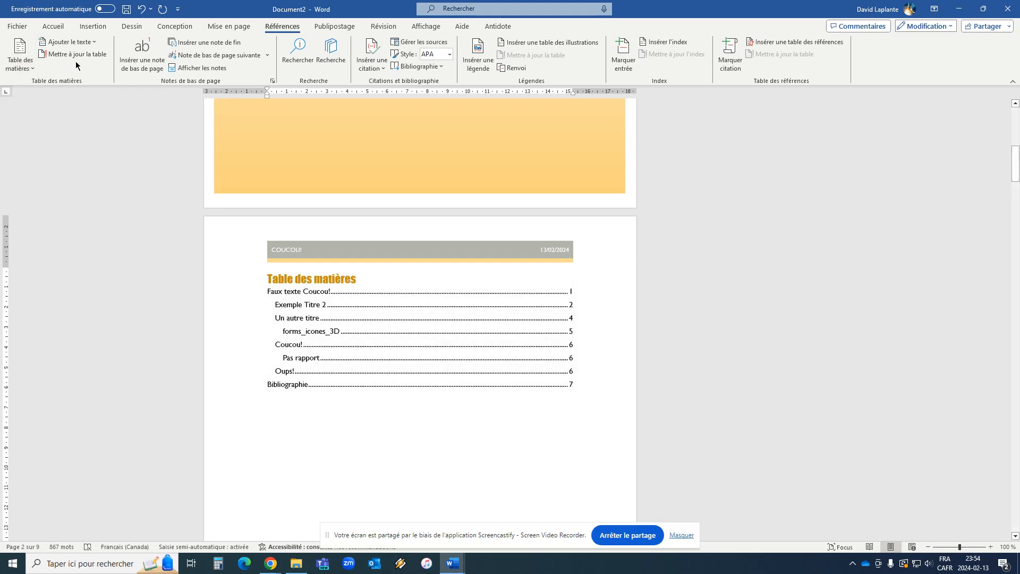
Update the table of contents with the option Mettre à jour toute la table.
left_click(32, 70)
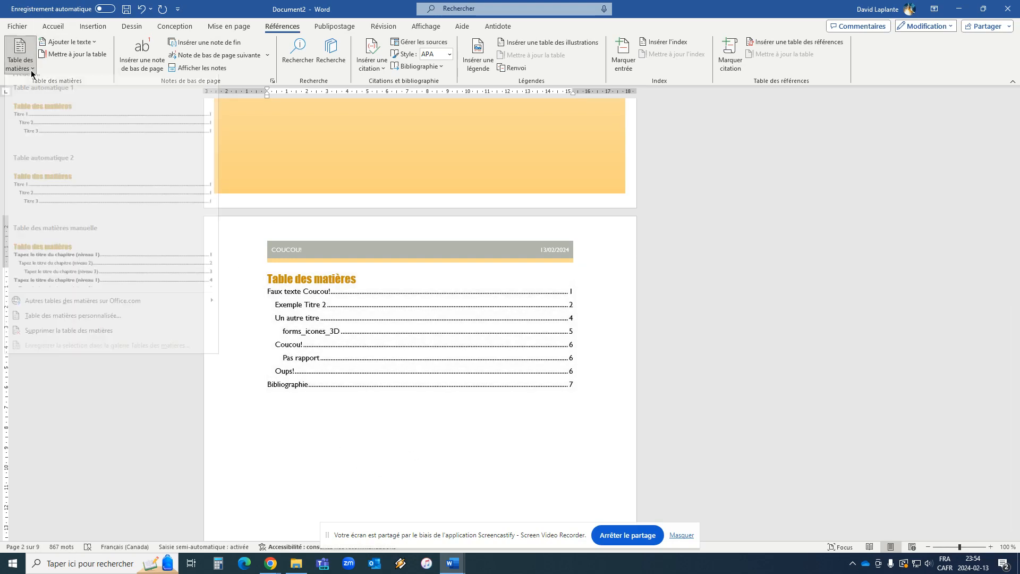
mouse_move(90, 309)
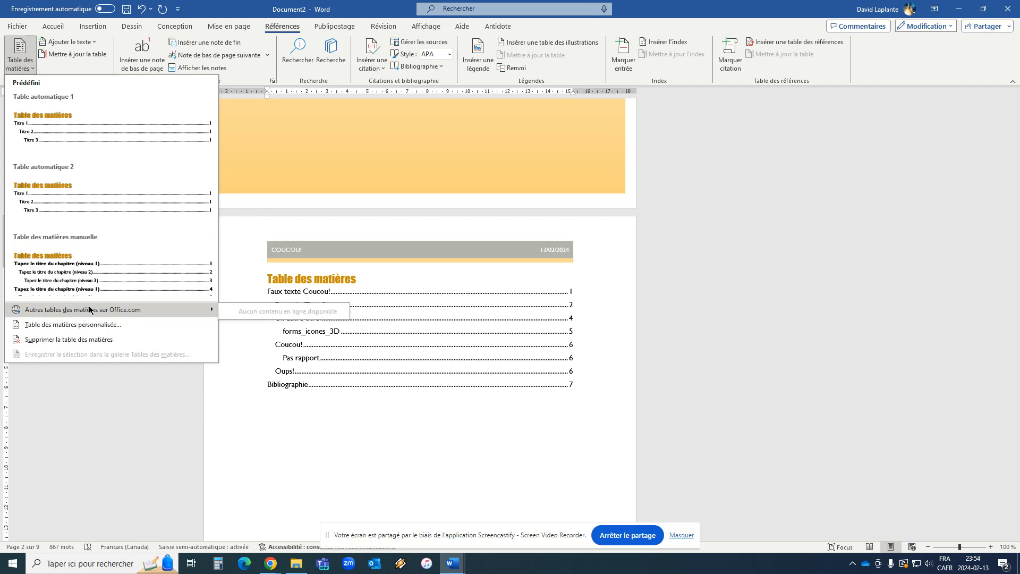
left_click(347, 417)
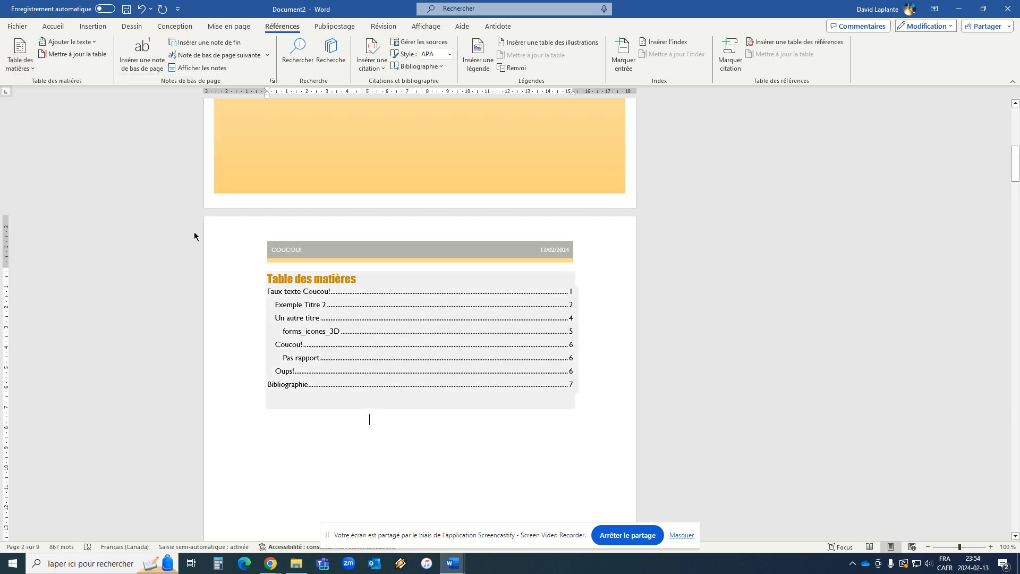
left_click(62, 55)
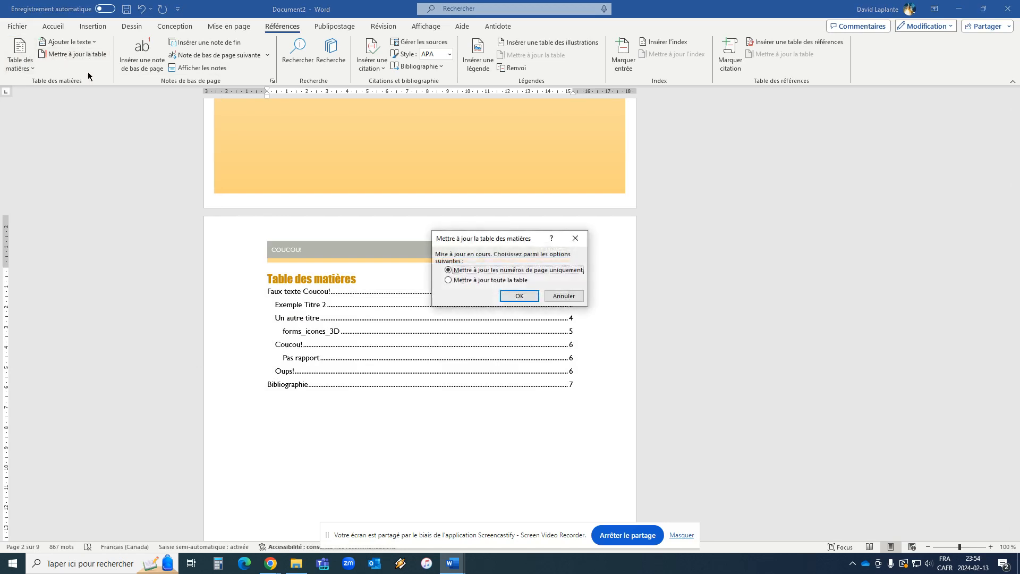
left_click(484, 280)
left_click(515, 295)
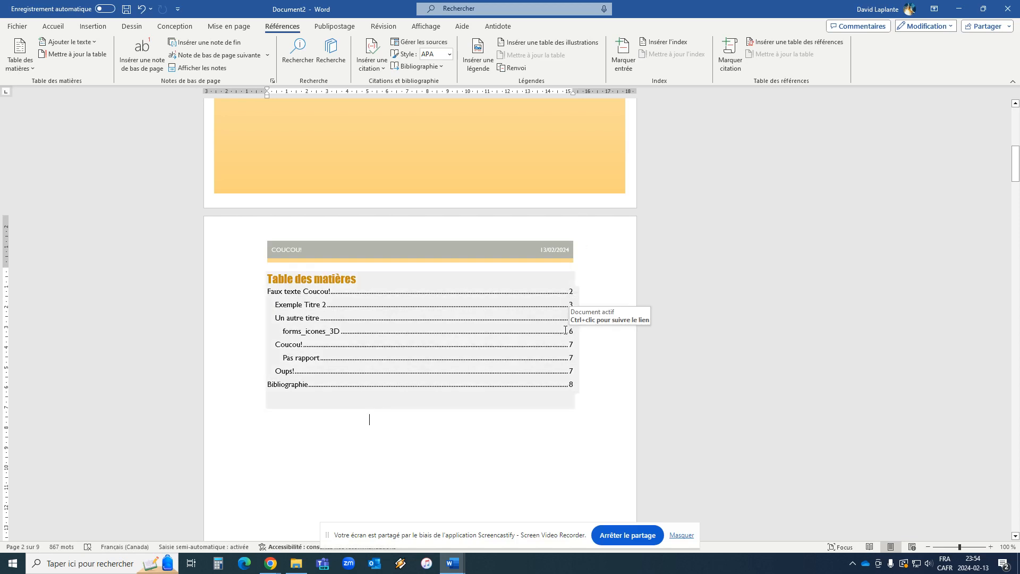
scroll(582, 301, "down", 15)
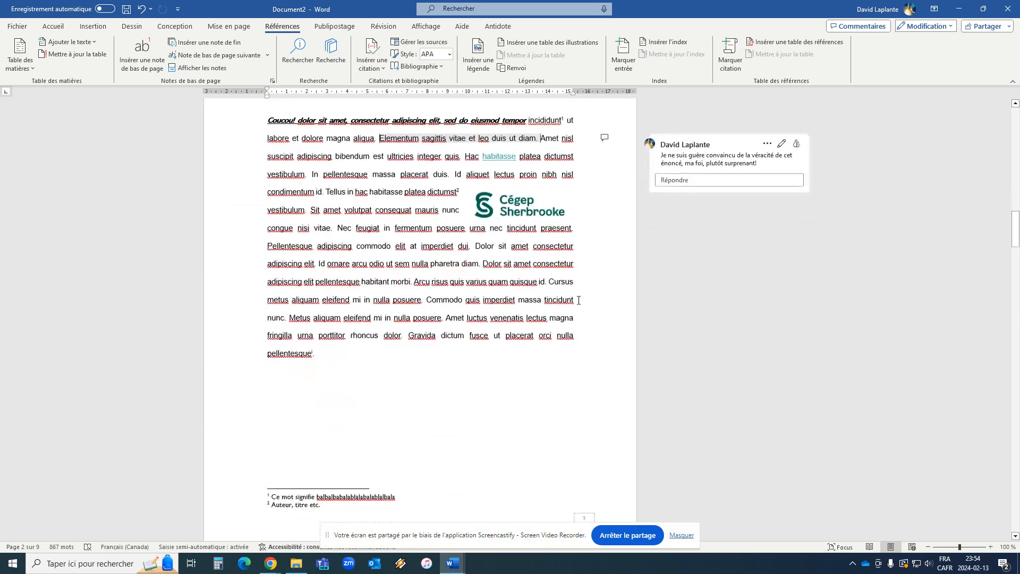
scroll(579, 300, "down", 15)
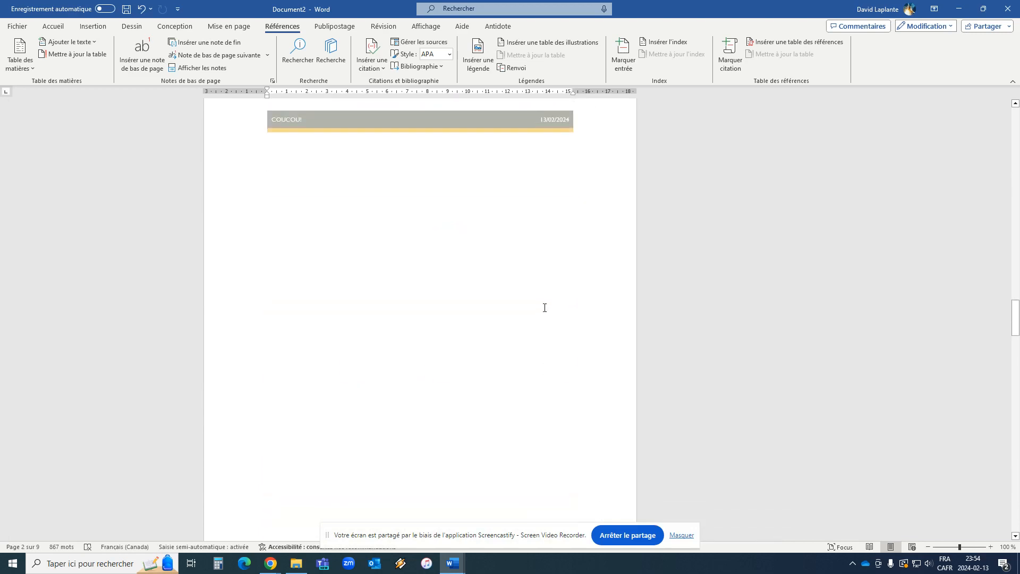
scroll(545, 308, "up", 8)
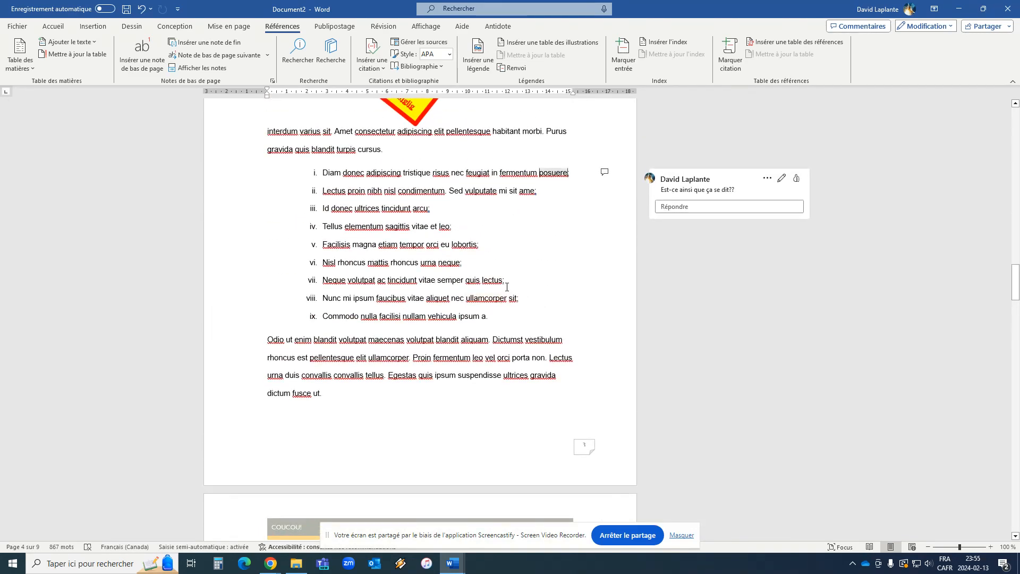
scroll(515, 290, "up", 15)
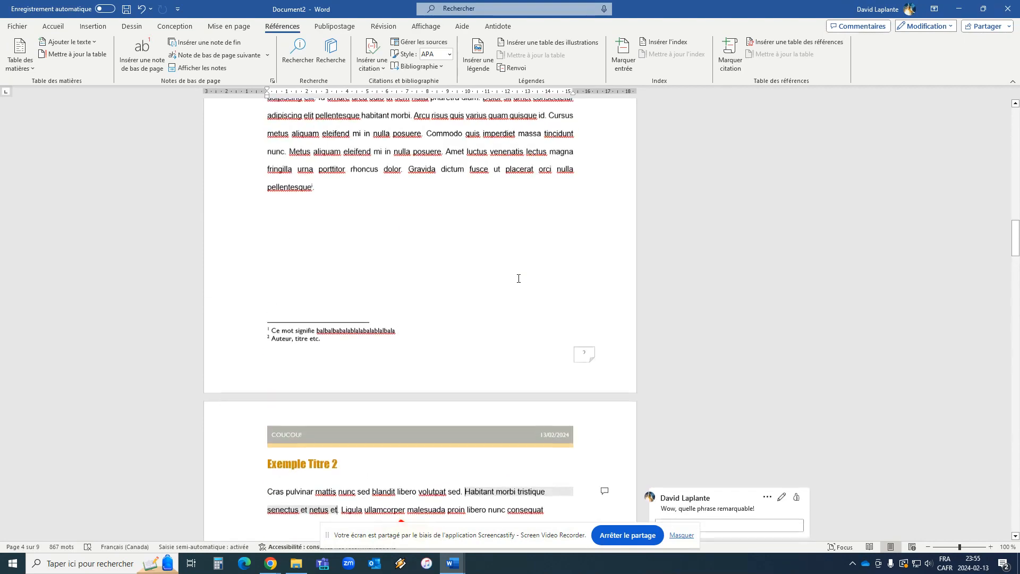
scroll(529, 287, "up", 8)
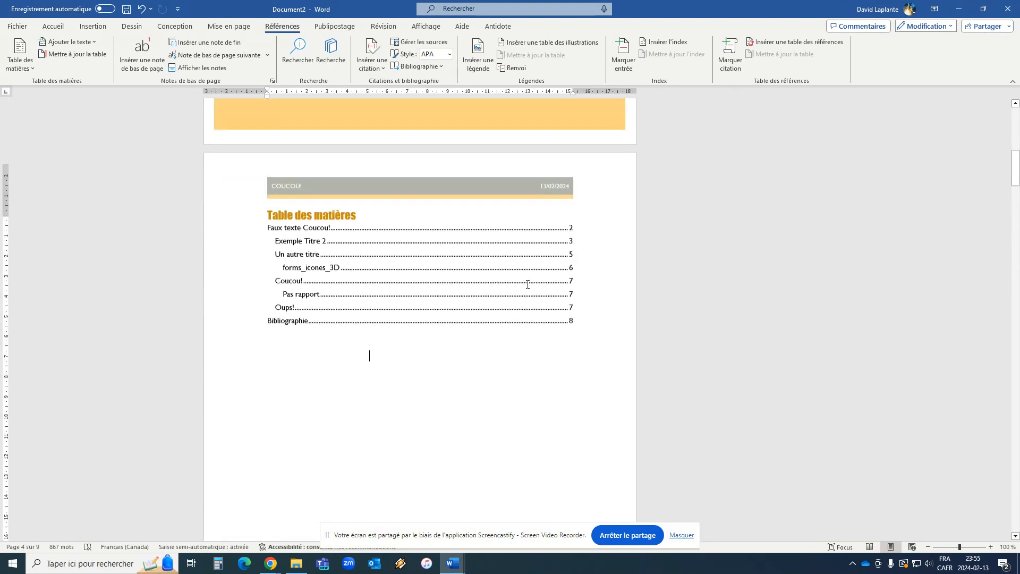
Refresh the table of contents once more, choosing Mettre à jour toute la table instead of only the page numbers.
left_click(544, 445)
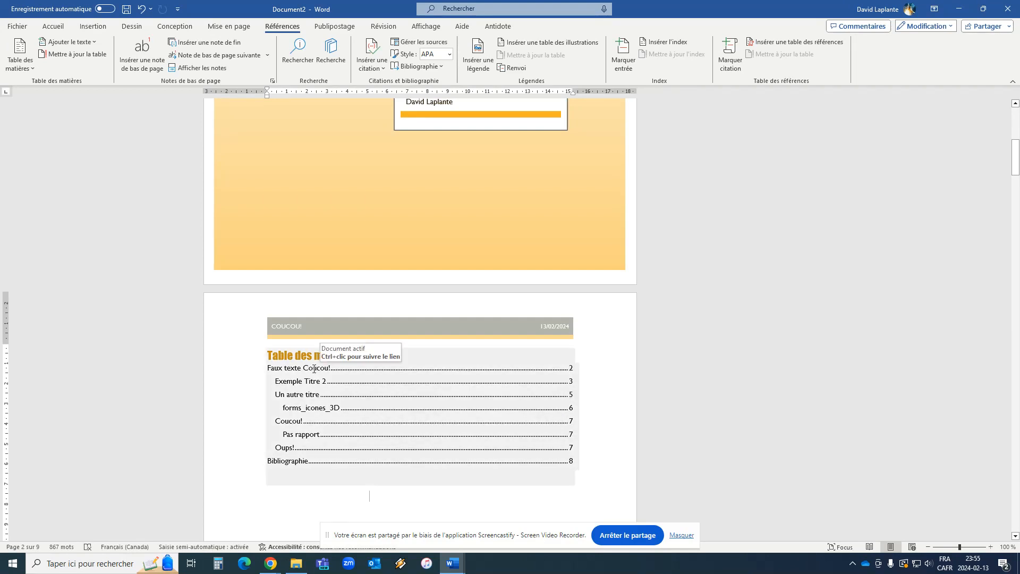
scroll(356, 360, "down", 3)
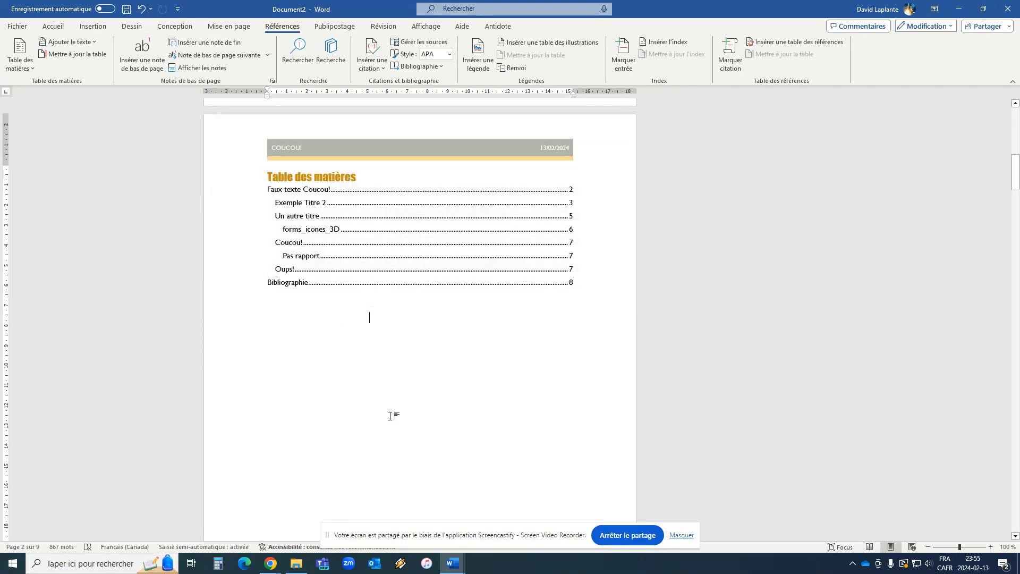
scroll(392, 413, "down", 7)
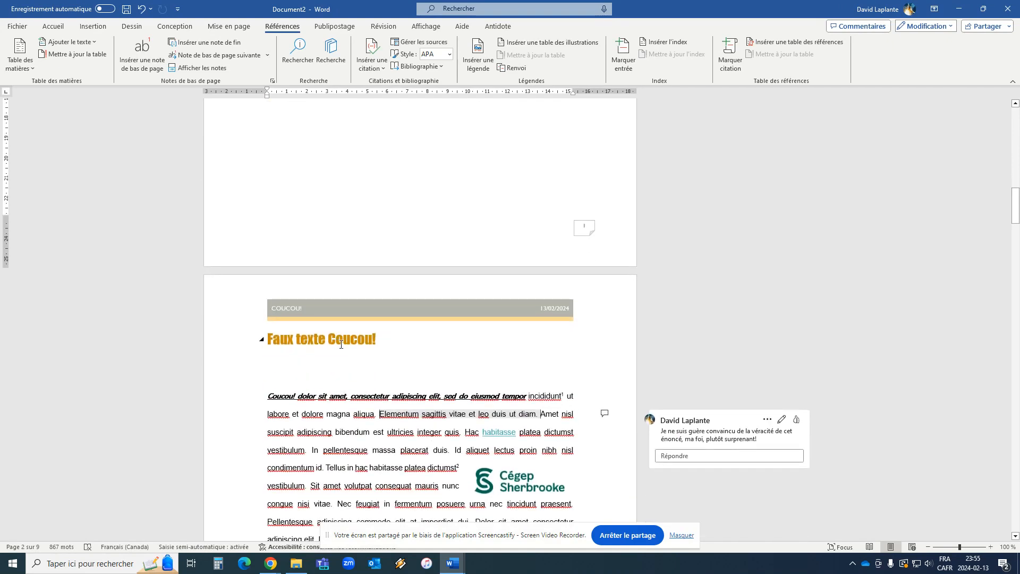
scroll(371, 340, "up", 8)
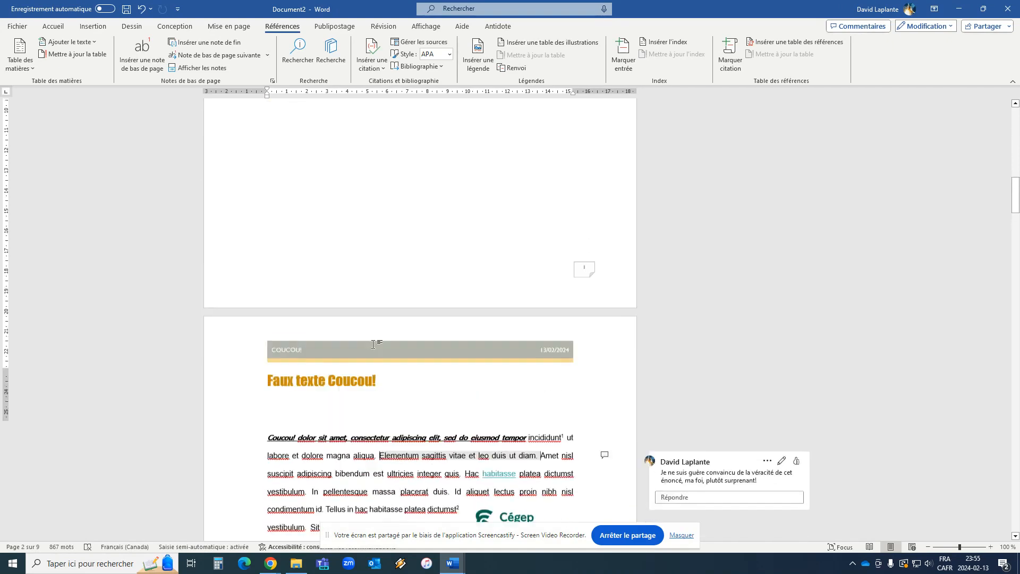
scroll(363, 361, "up", 2)
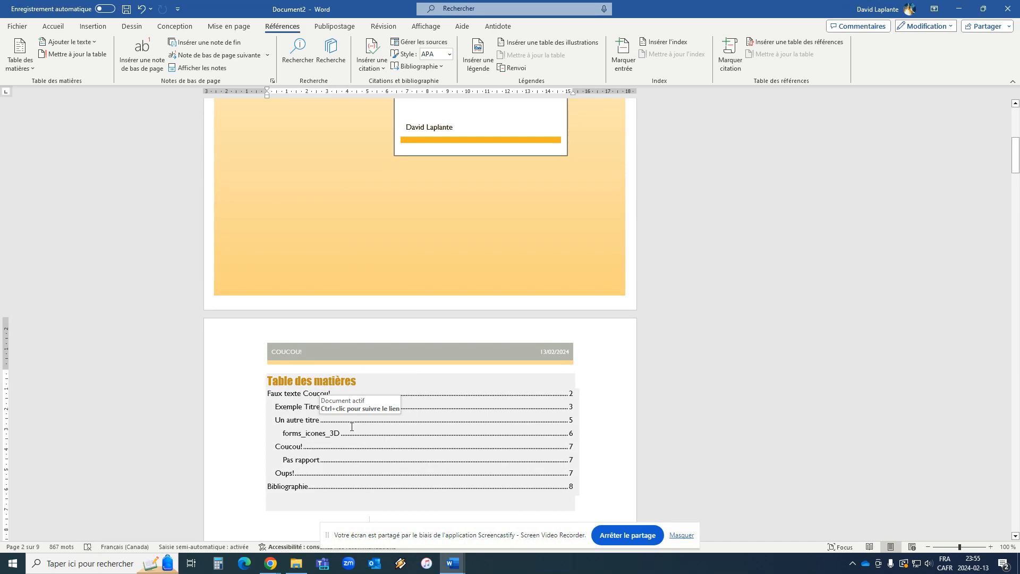
scroll(346, 412, "down", 1)
left_click(371, 470)
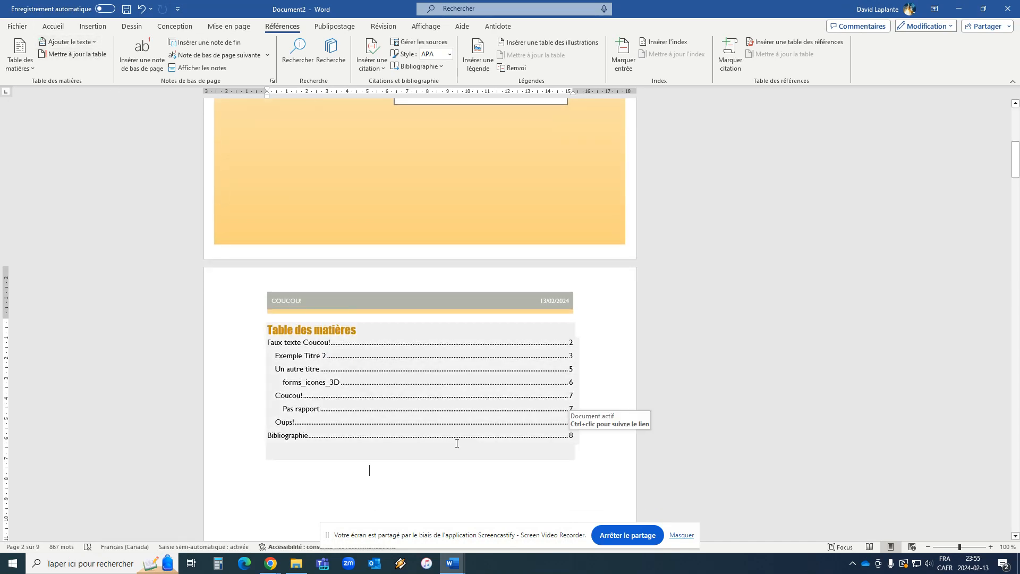
left_click(78, 53)
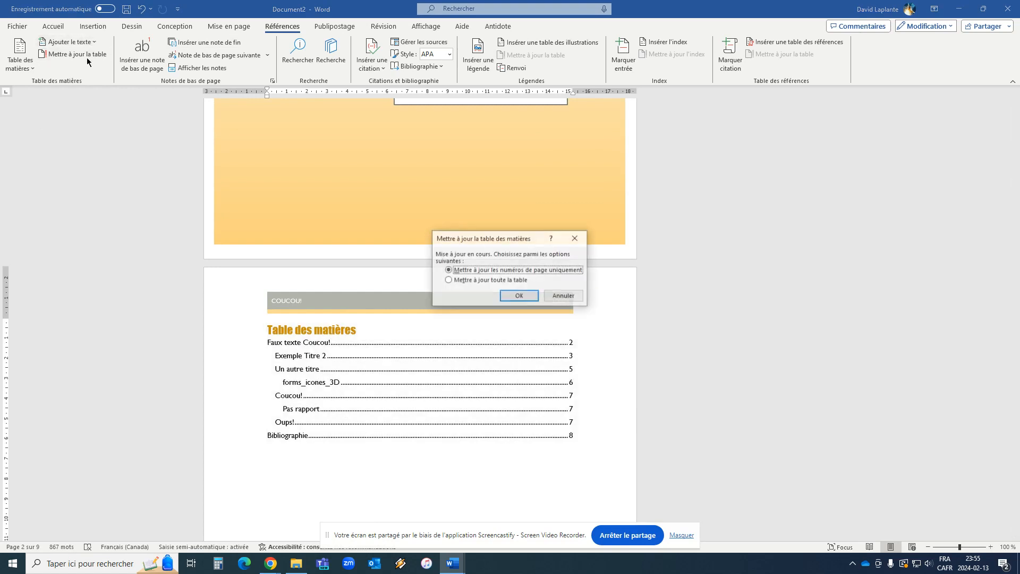
left_click(499, 280)
left_click(516, 297)
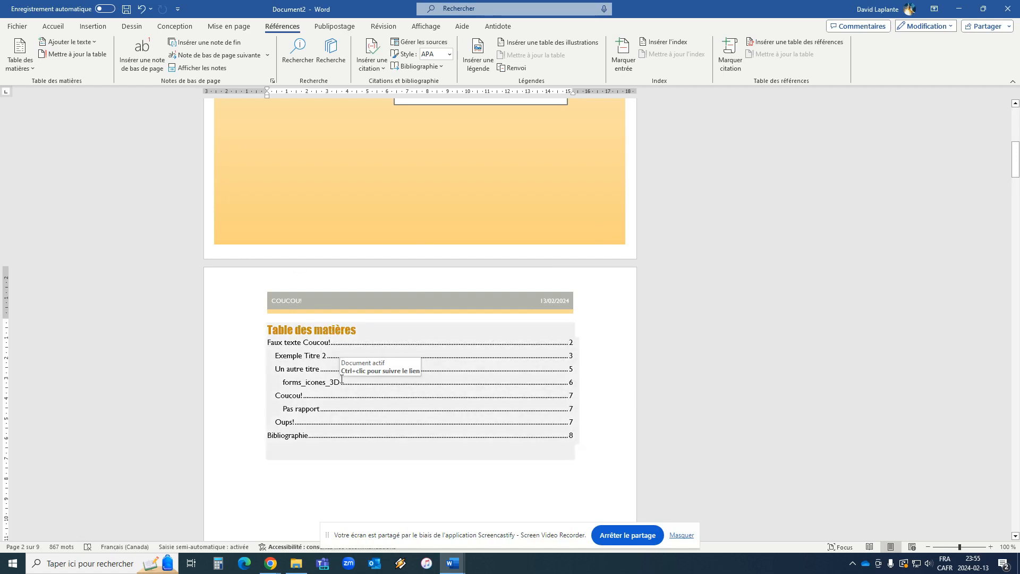
Compare the "Faux texte Coucou!" entry in the table of contents with the page where that heading starts.
scroll(390, 417, "down", 1)
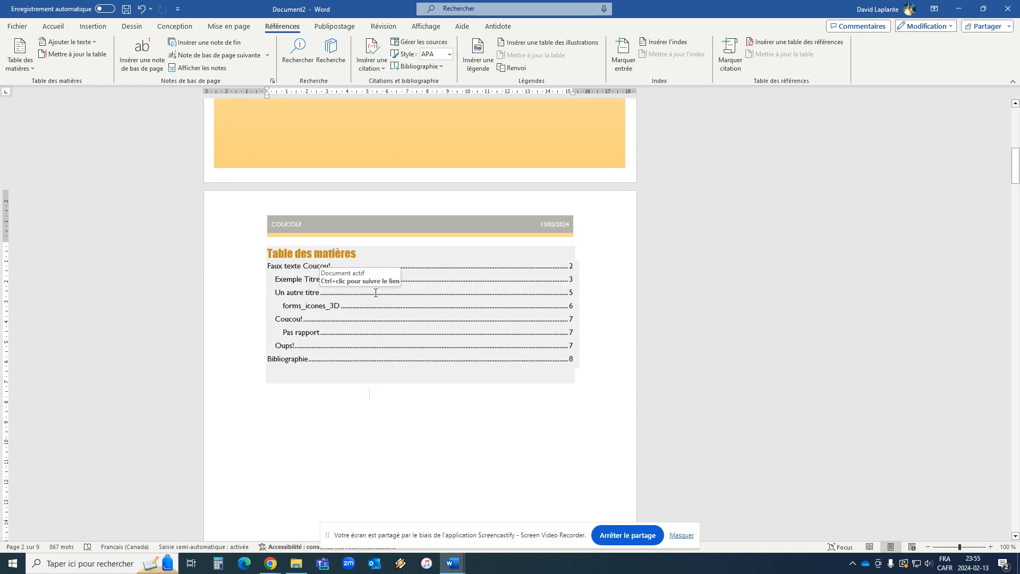
scroll(491, 372, "down", 10)
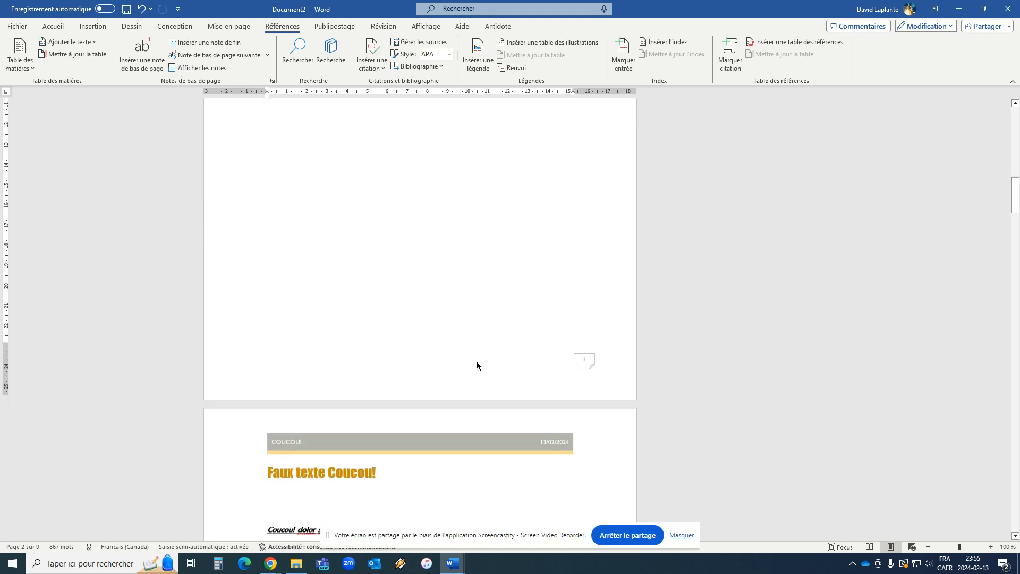
scroll(374, 322, "up", 3)
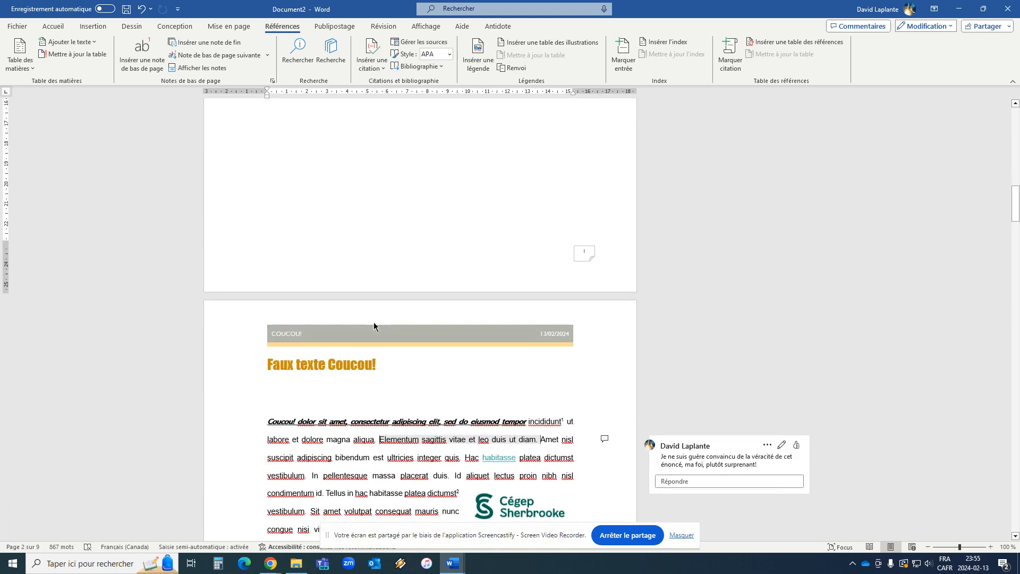
scroll(379, 318, "down", 4)
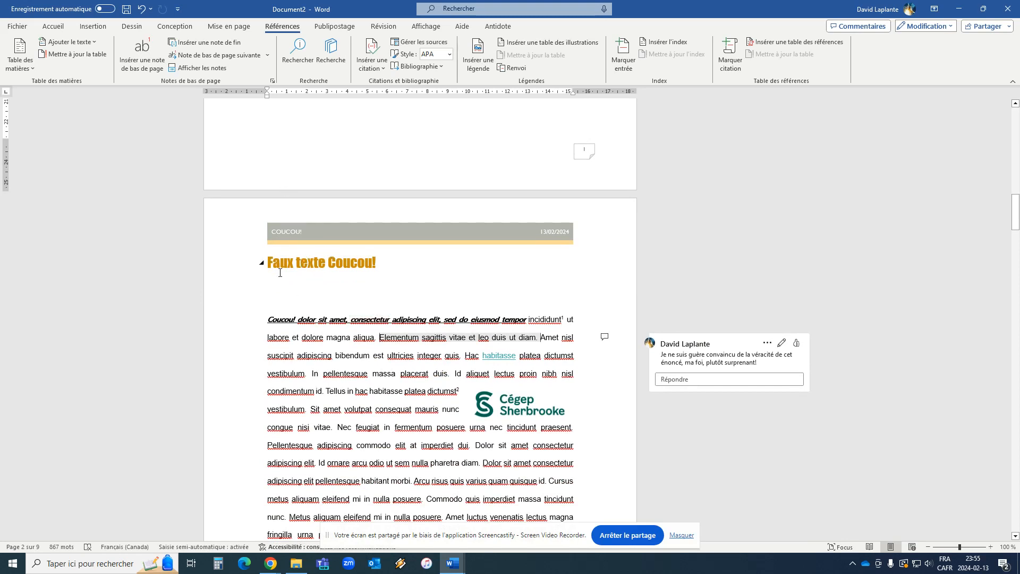
scroll(367, 283, "down", 4)
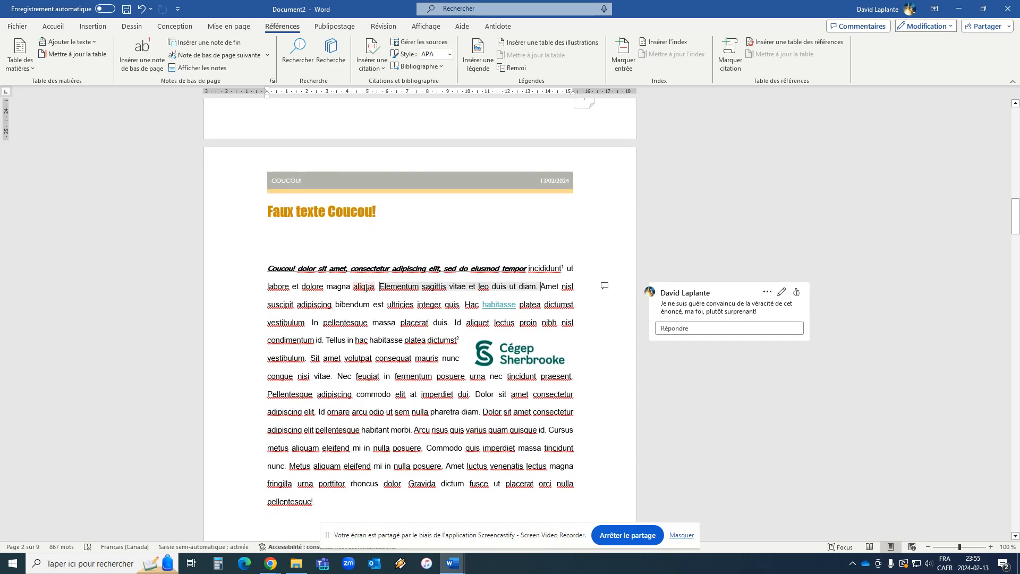
scroll(367, 288, "up", 20)
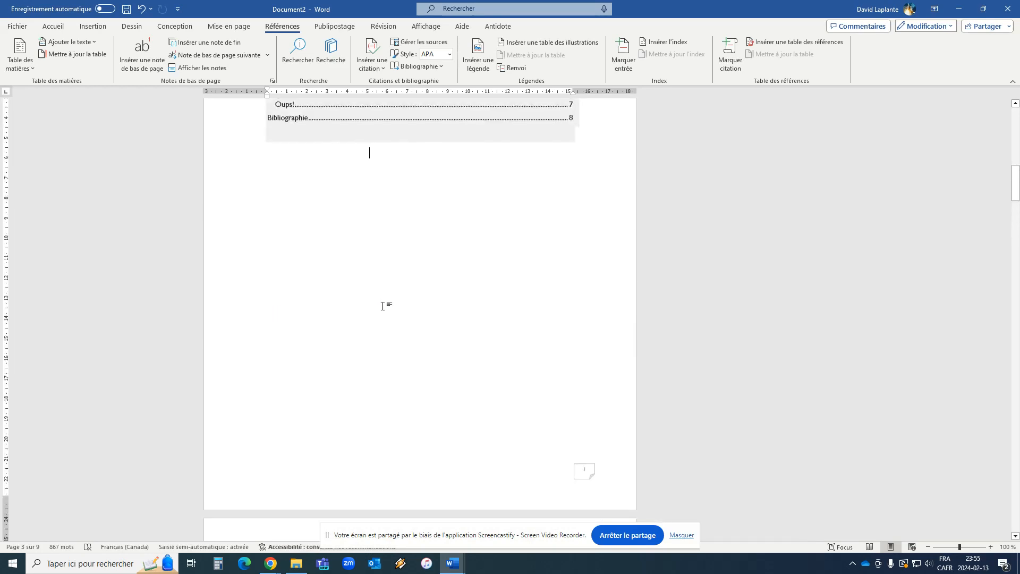
scroll(412, 324, "up", 1)
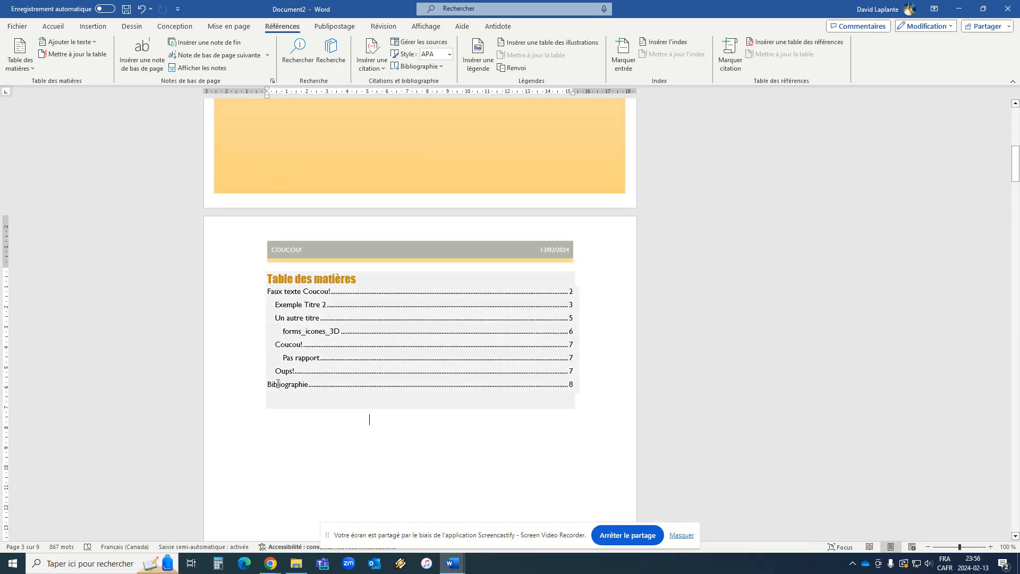